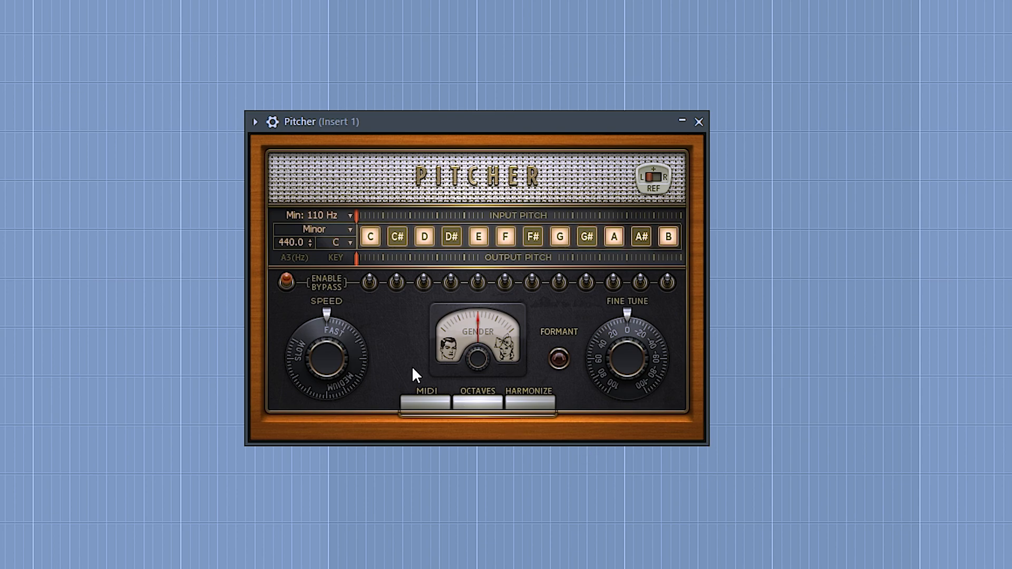
- Set Pitcher's scale to Minor and key to E, keeping the minimum frequency at 110 Hz
left_click(333, 228)
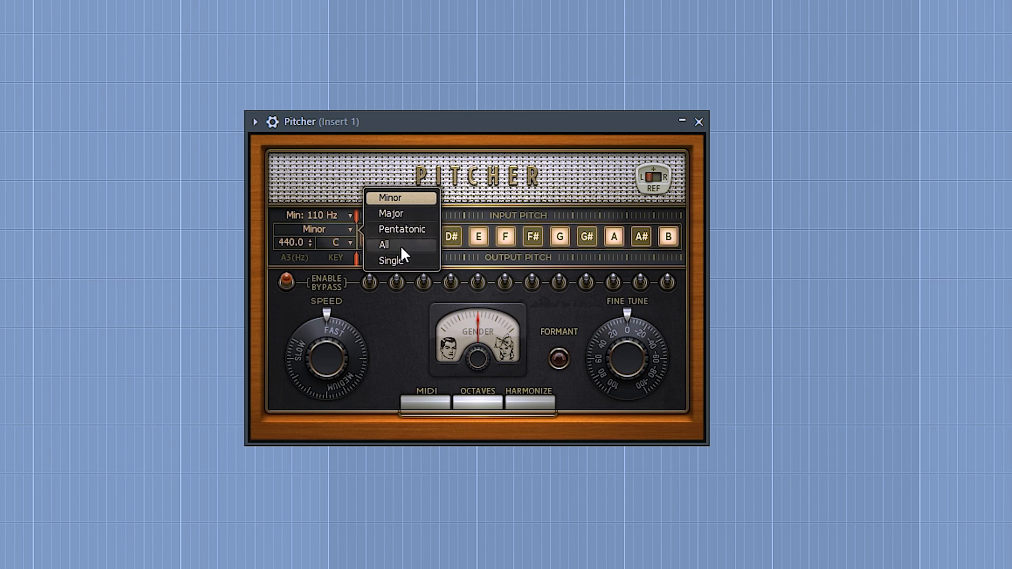
left_click(397, 199)
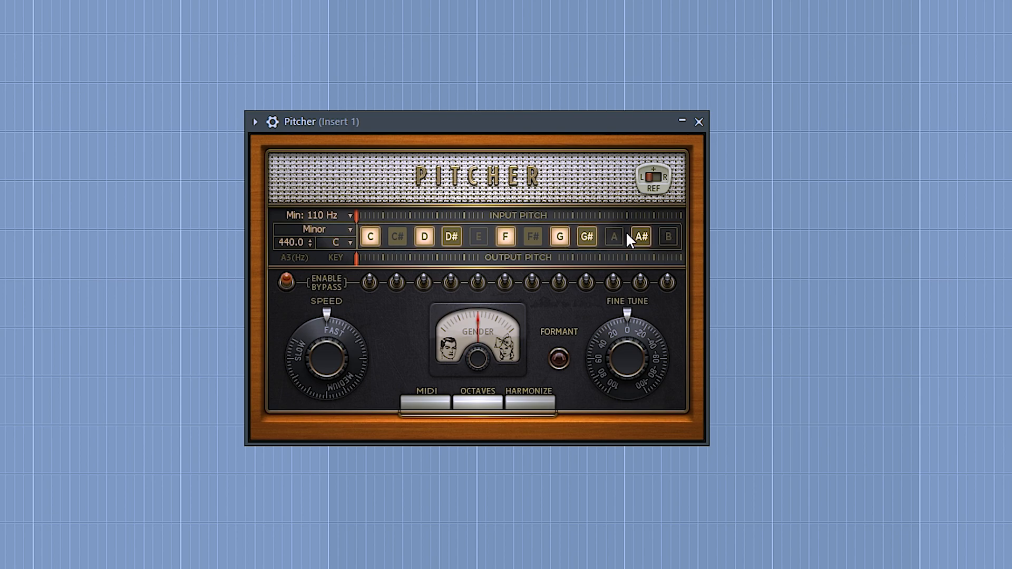
left_click(344, 245)
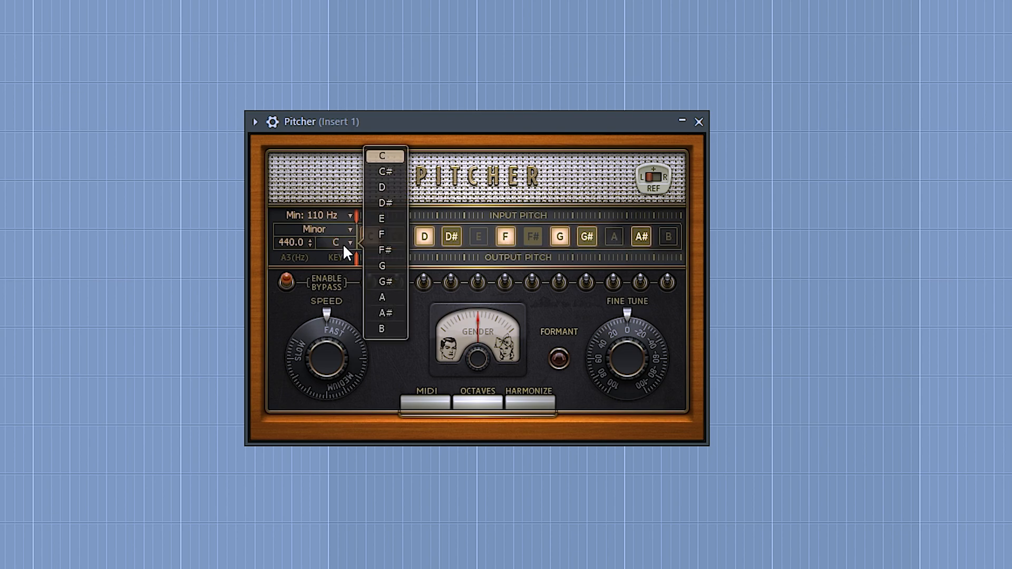
left_click(384, 219)
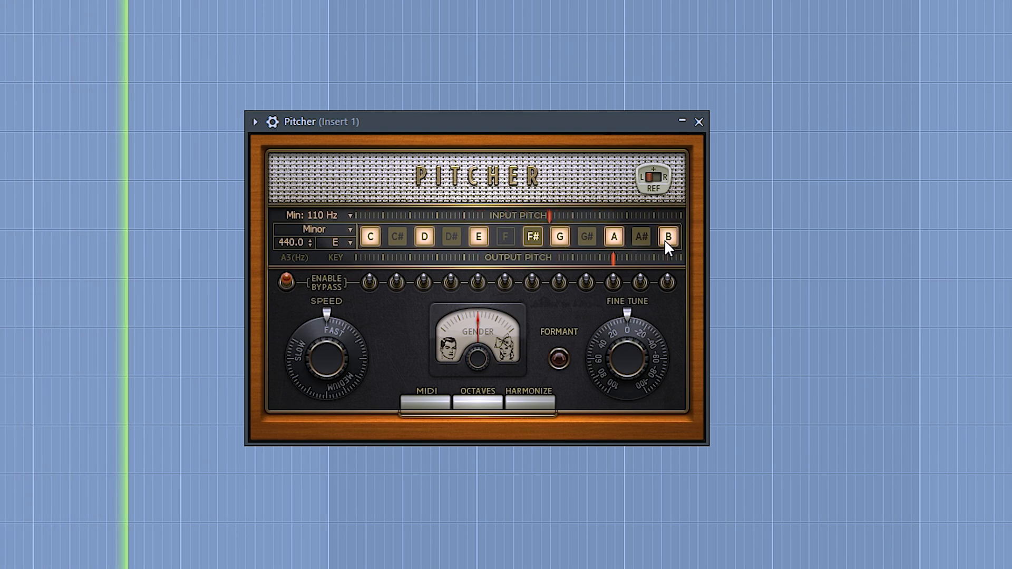
key("space")
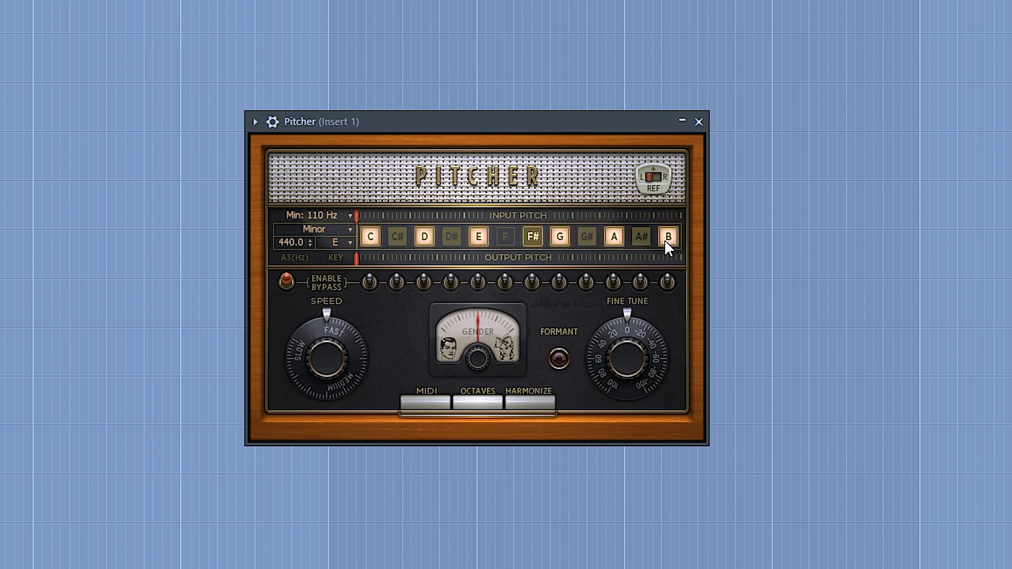
left_click(321, 215)
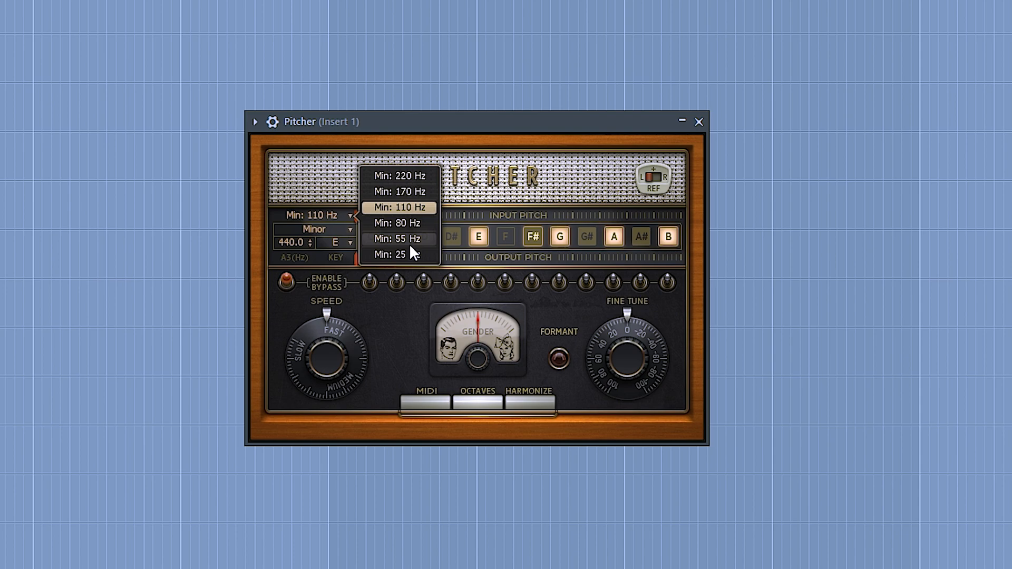
left_click(408, 208)
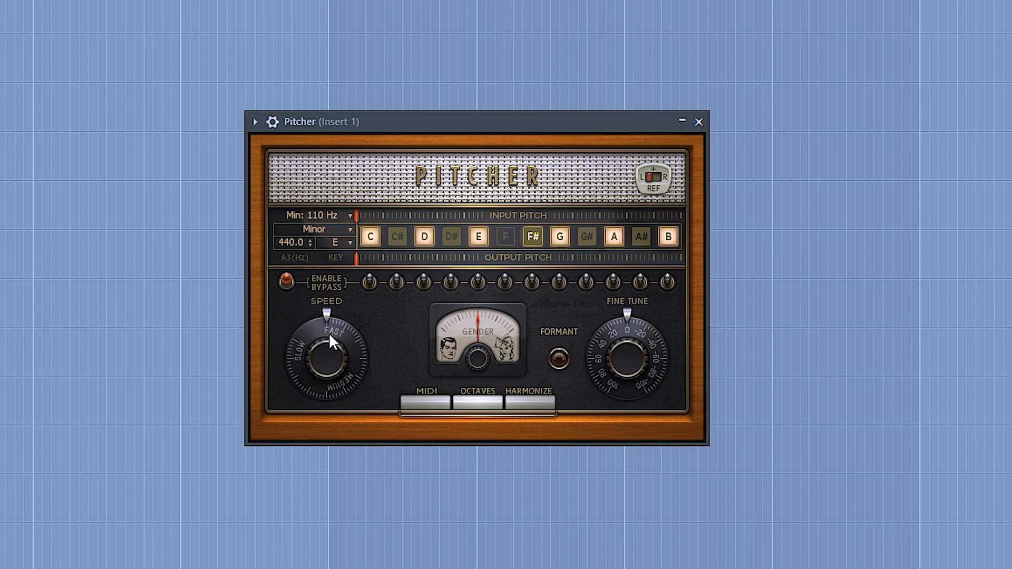
- Try Pitcher's Speed at slow while the vocal plays, and return it to fast
left_click_drag(329, 333, 329, 335)
left_click_drag(329, 336, 330, 427)
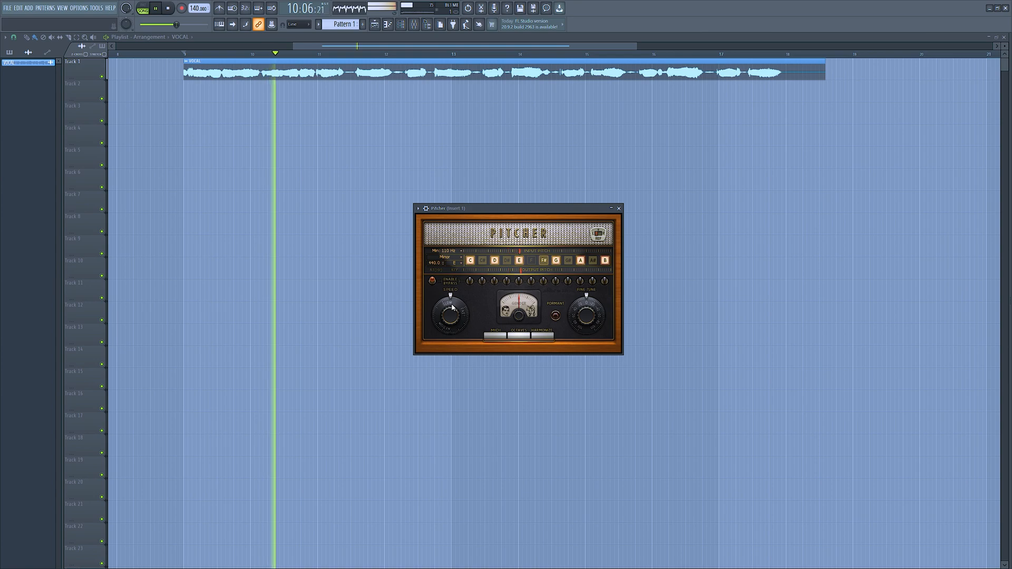
left_click_drag(452, 308, 452, 209)
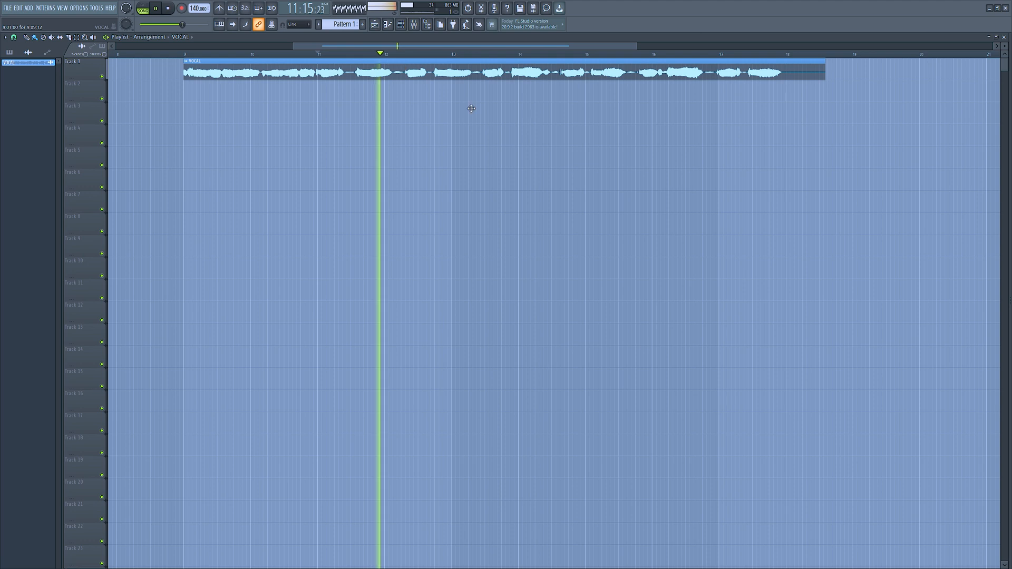
- Audition the VOCAL clip around bar 11 with Pitcher's Speed at fast
key("space")
key("space")
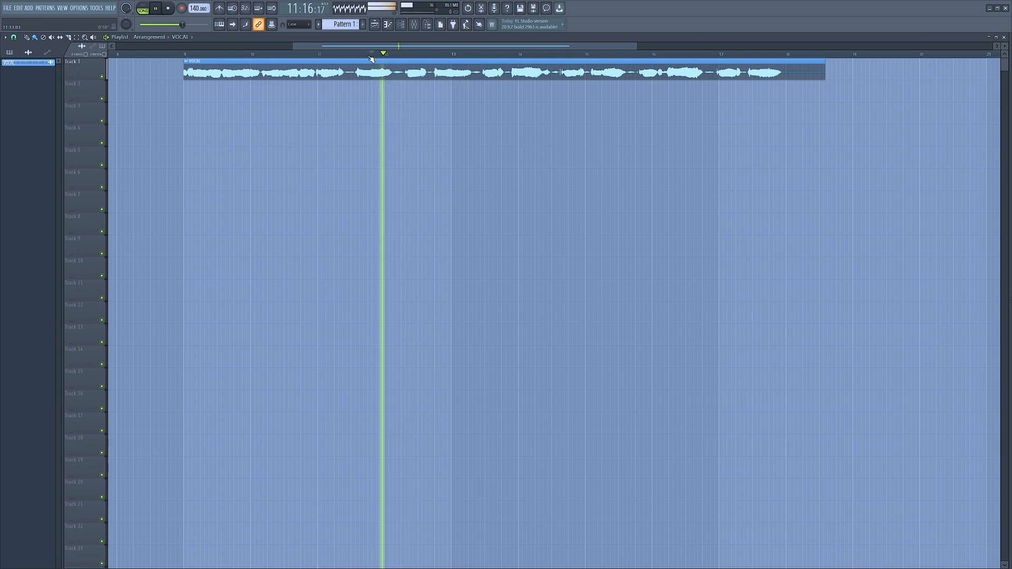
key("space")
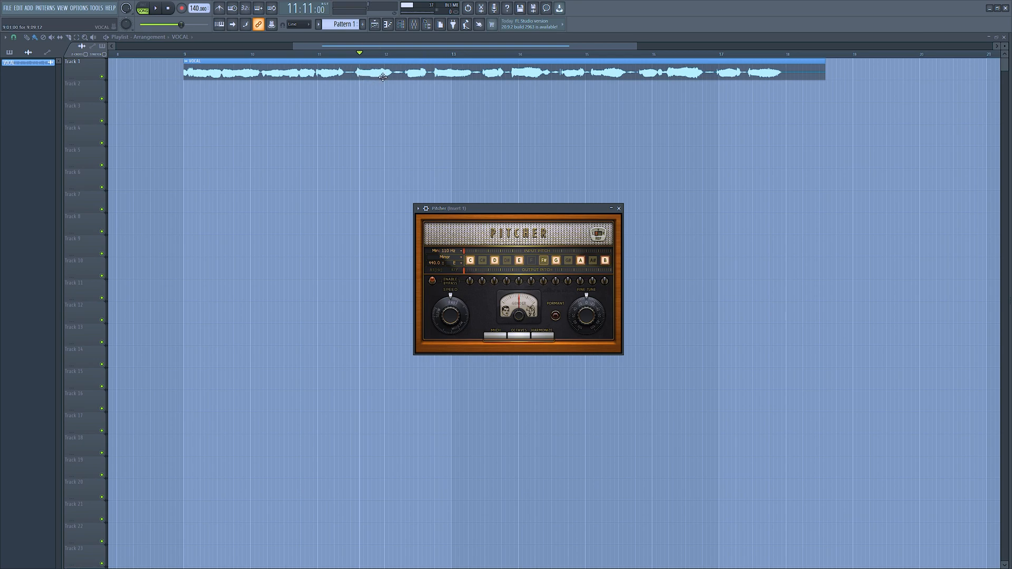
key("space")
key("space")
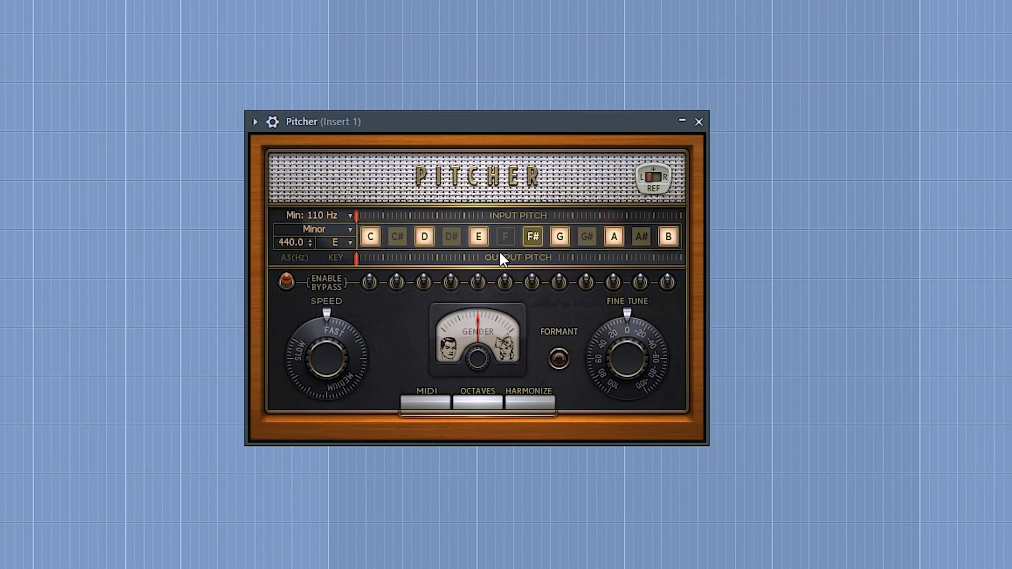
- Try Pitcher's Speed between fast and medium and audition the vocal
left_click_drag(328, 326, 326, 331)
key("space")
key("space")
left_click_drag(328, 334, 328, 321)
left_click_drag(334, 337, 335, 319)
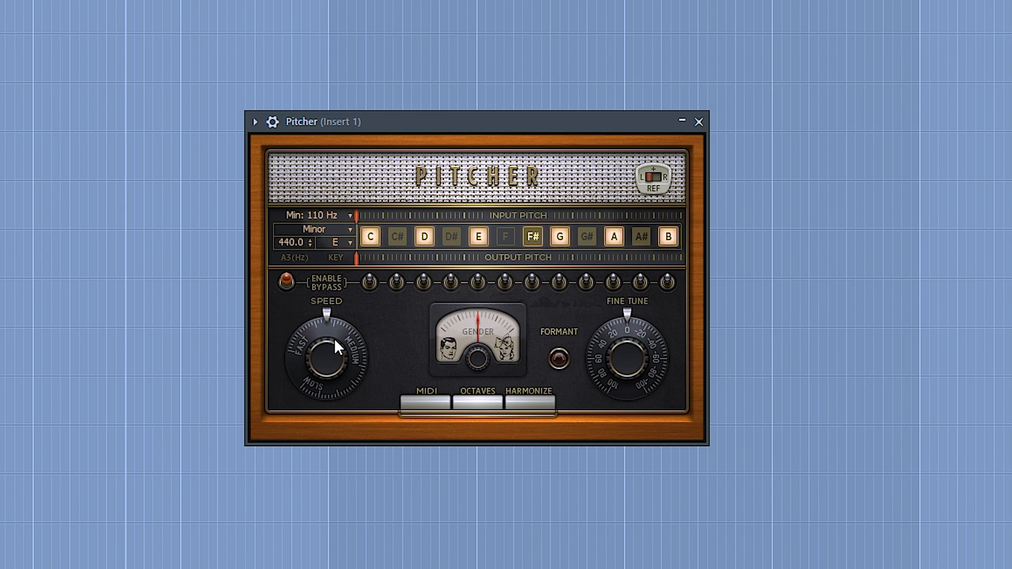
key("space")
key("space")
key("space")
- Adjust Pitcher's Speed around medium while auditioning the vocal, and stop playback
mouse_move(337, 336)
left_mouse_down()
mouse_move(337, 317)
mouse_move(334, 337)
left_mouse_up()
key("space")
key("space")
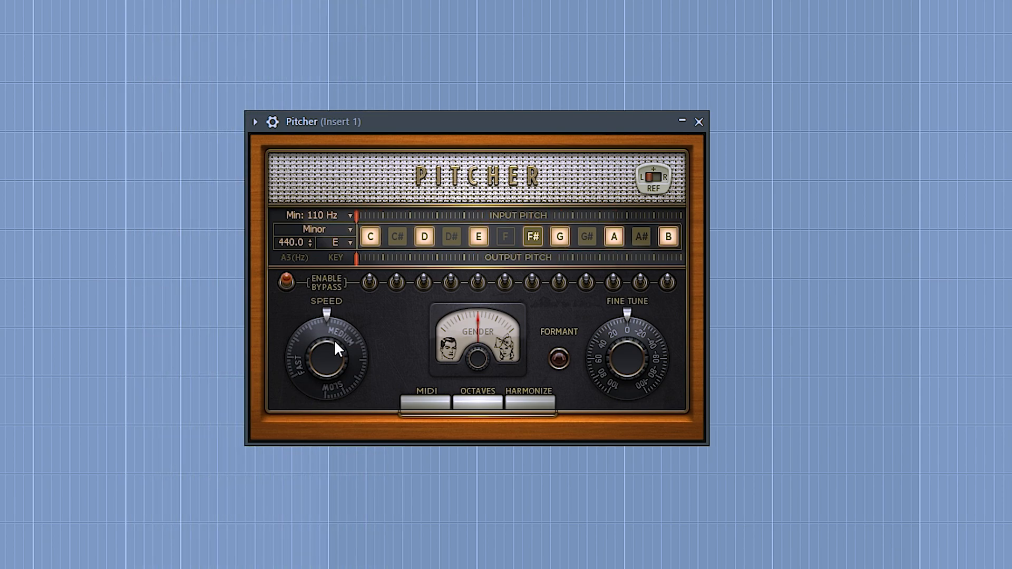
left_click_drag(333, 330, 333, 345)
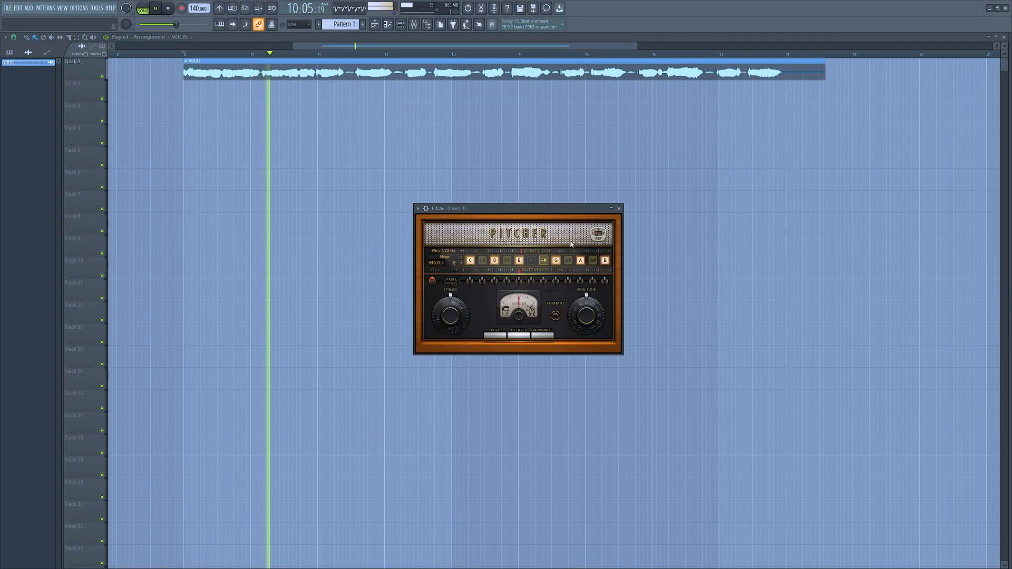
key("space")
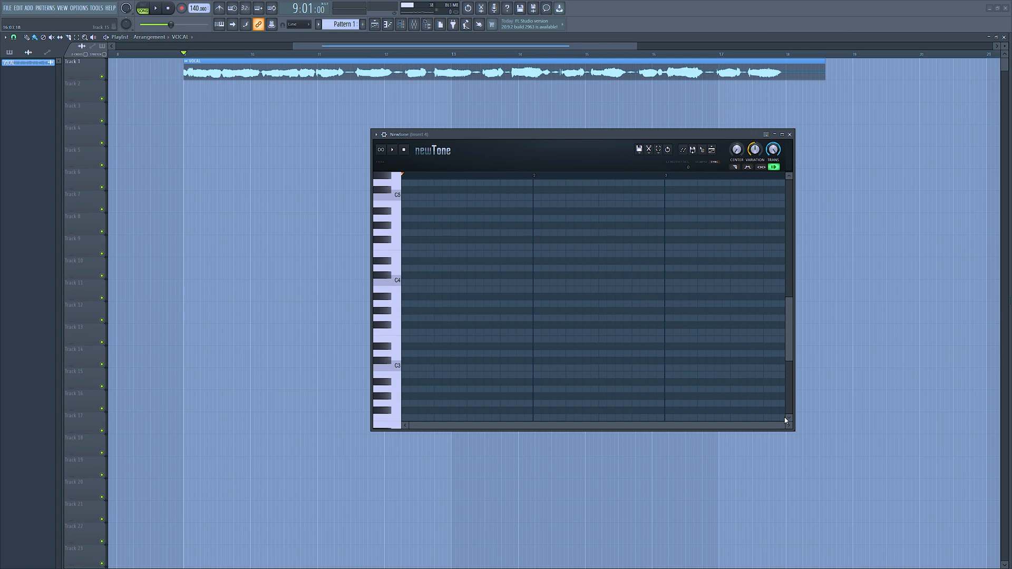
- Load the VOCAL clip's sample into NewTone for pitch analysis and maximize the NewTone window
double_click(300, 73)
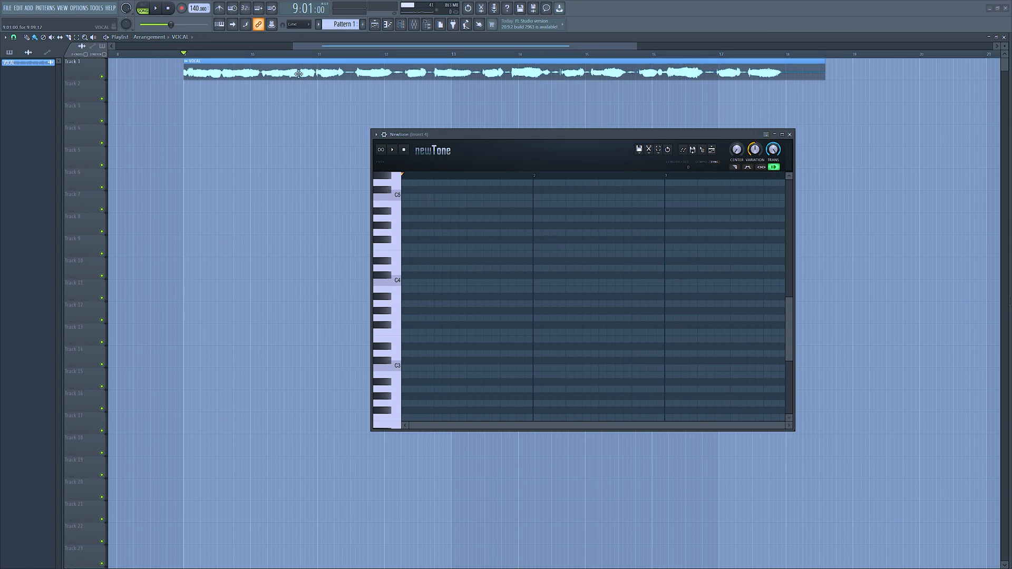
left_click_drag(144, 263, 522, 296)
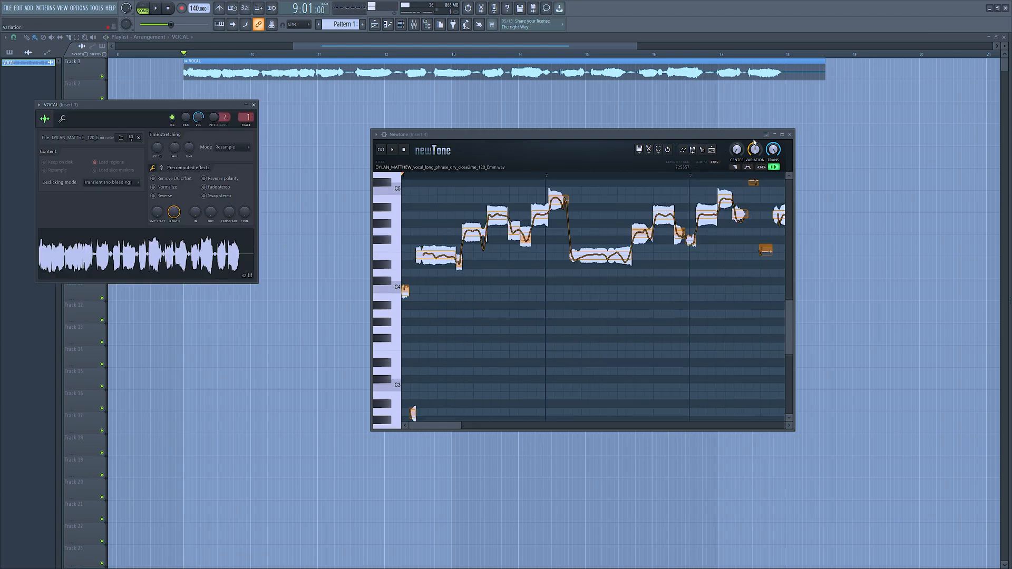
left_click(788, 135)
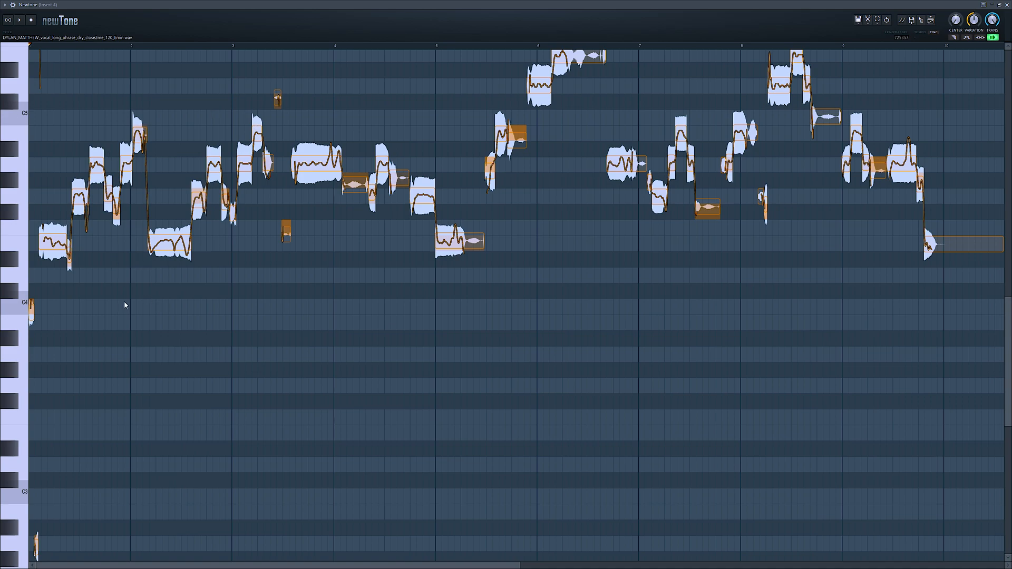
- Lower the first long note by one semitone from E4 to D#4 and audition the opening phrase
scroll(127, 308, "up", 1)
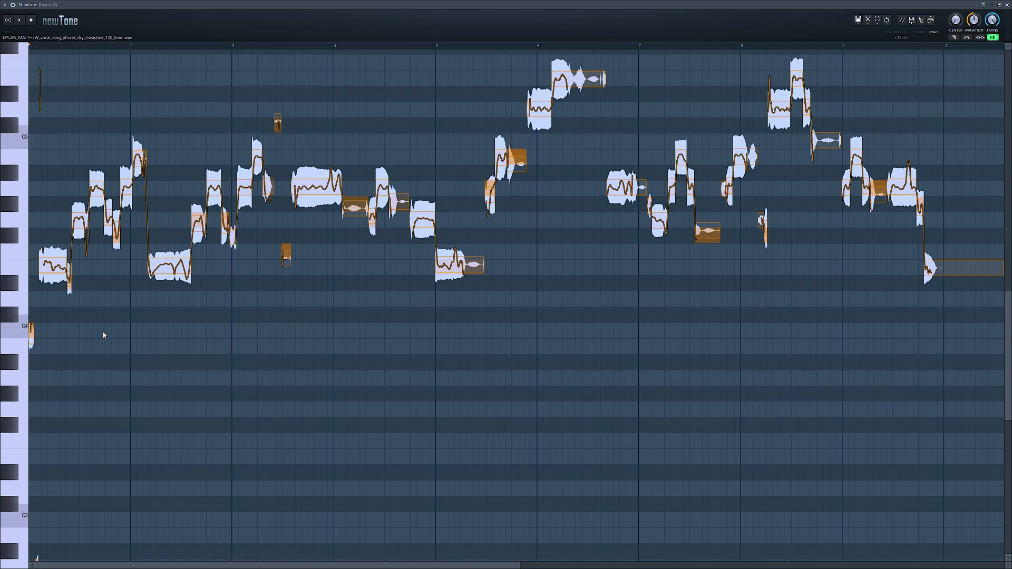
scroll(104, 336, "up", 1)
left_click_drag(54, 272, 54, 289)
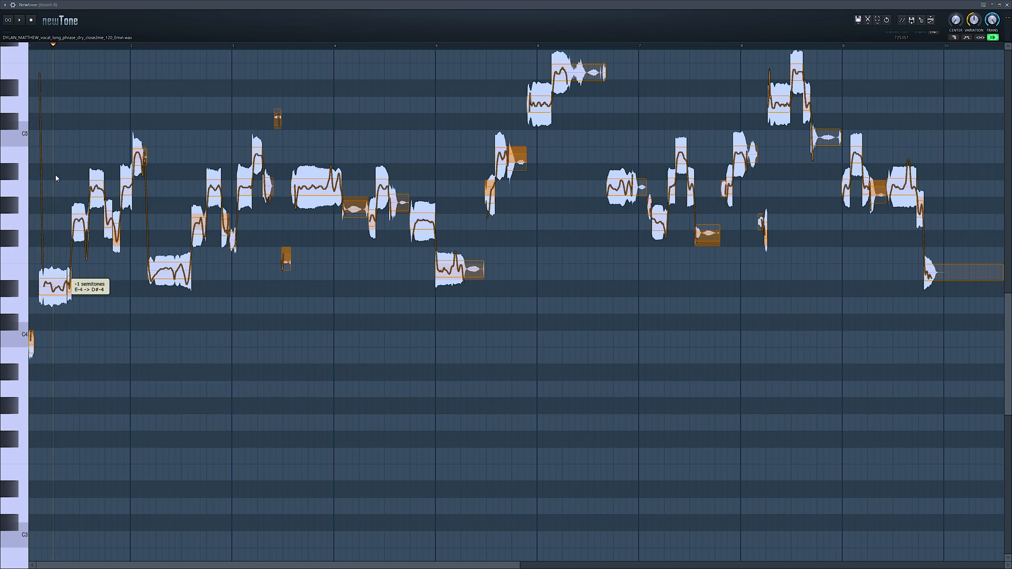
key("space")
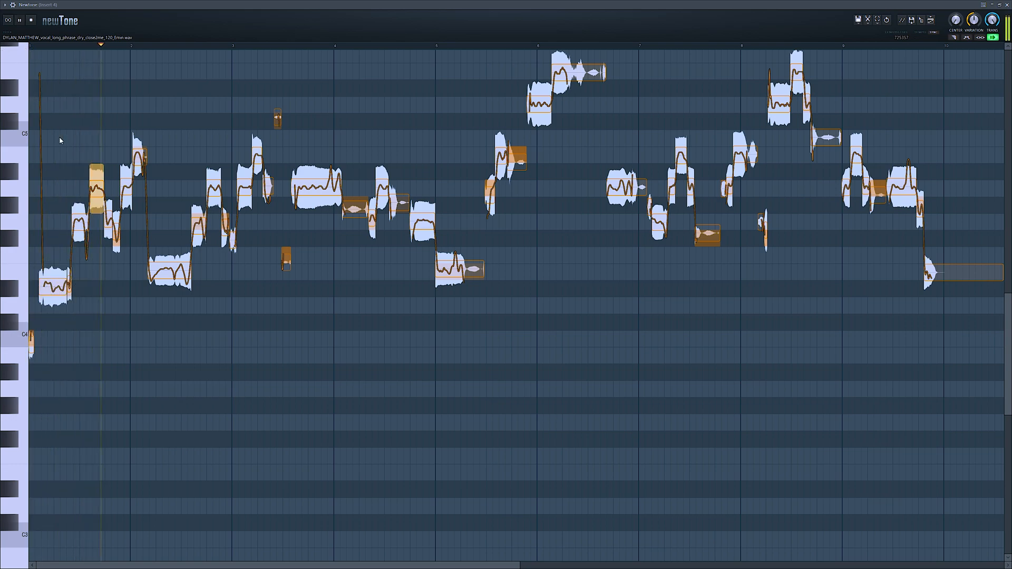
key("space")
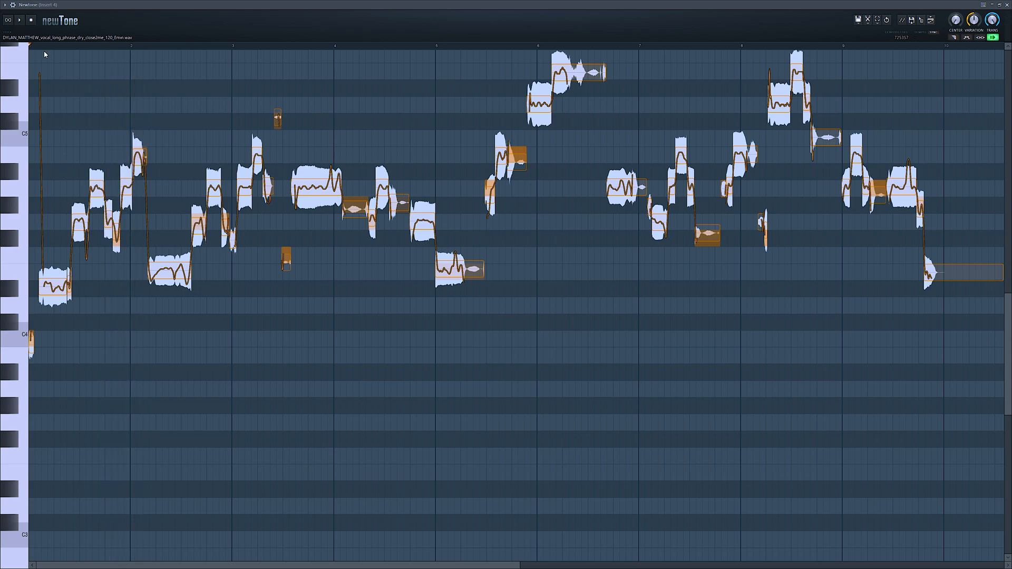
key("space")
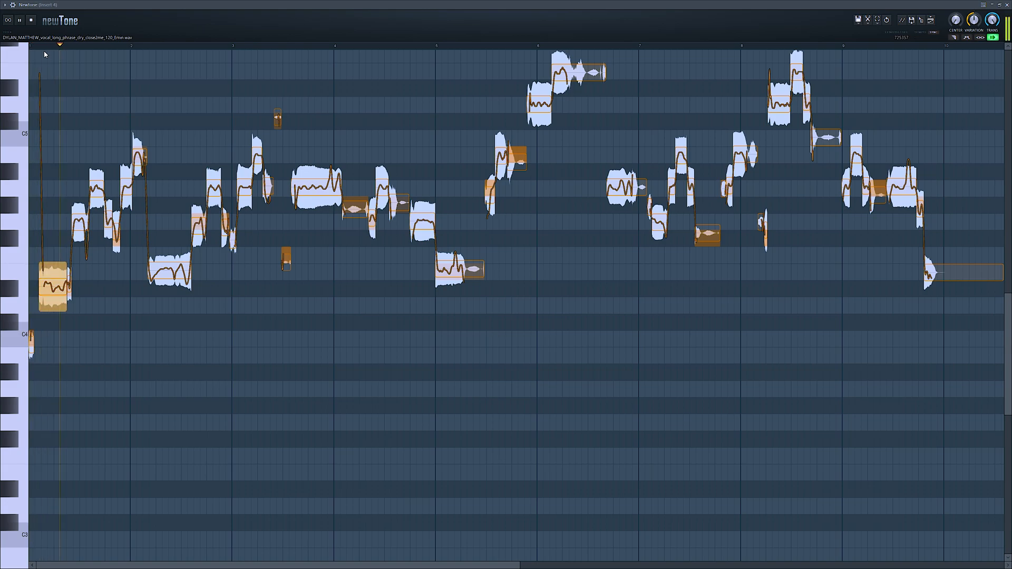
- Raise the first long note to the second note's pitch, audition it, and return it to its original pitch
left_click_drag(52, 283, 52, 217)
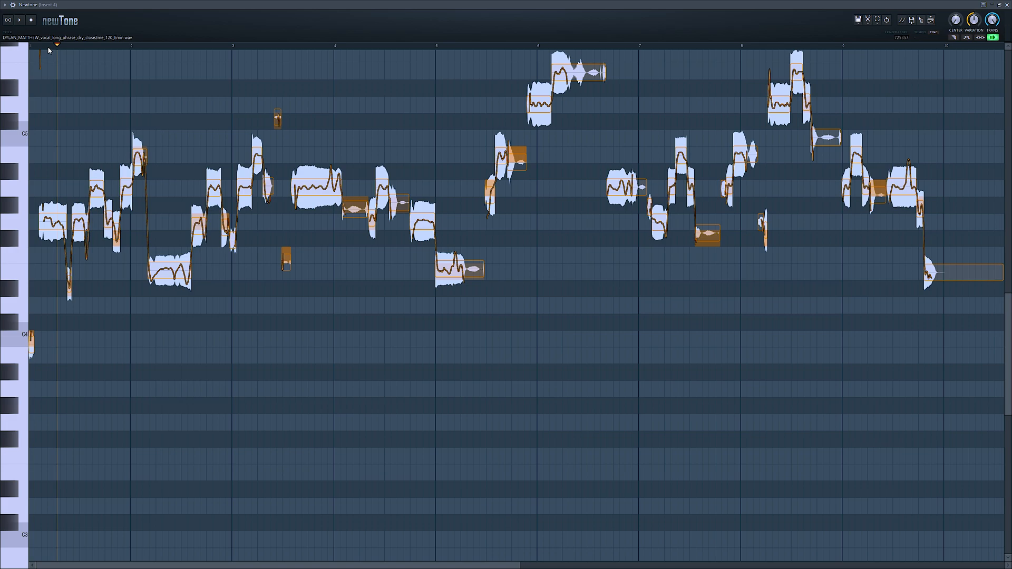
key("space")
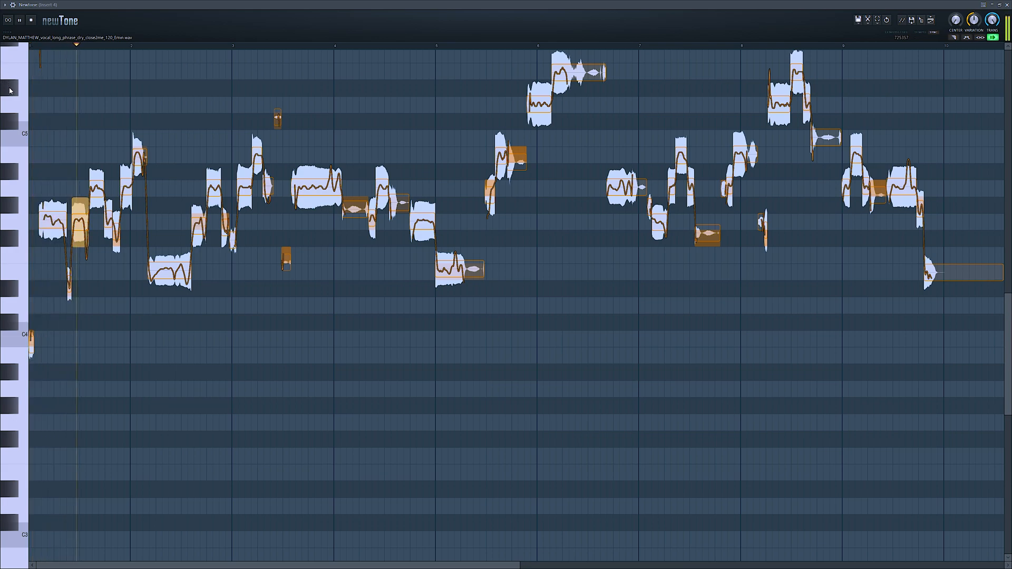
key("space")
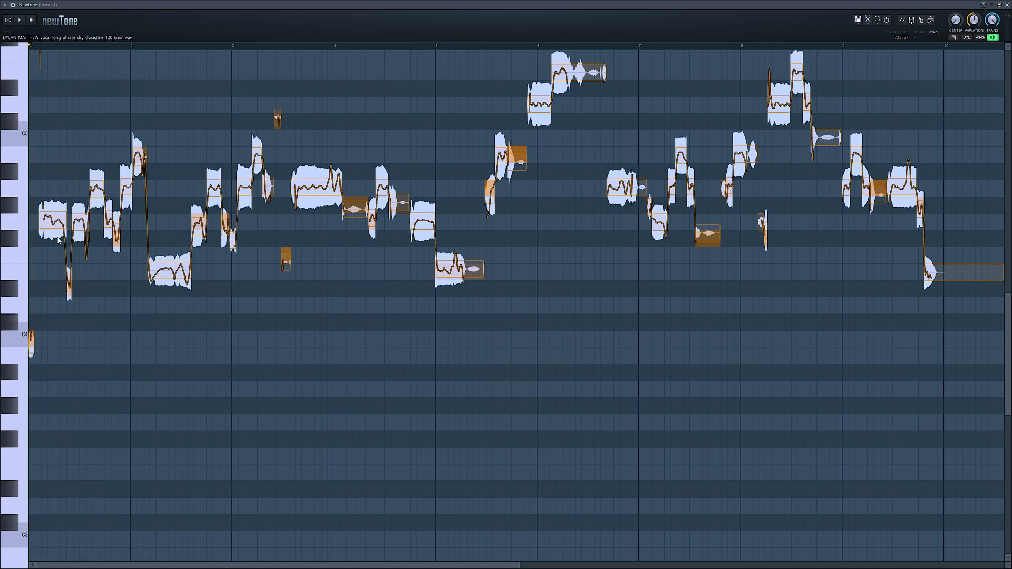
left_click_drag(53, 225, 53, 274)
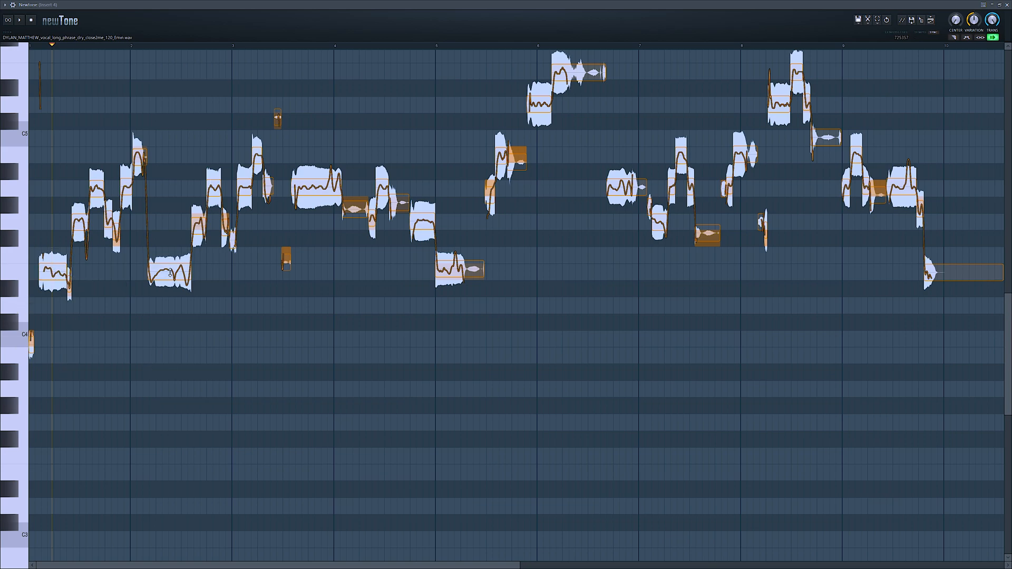
- Snap the high note just after bar 2 and the off-pitch note just before bar 6 to their nearest semitones, auditioning the result
double_click(139, 158)
key("space")
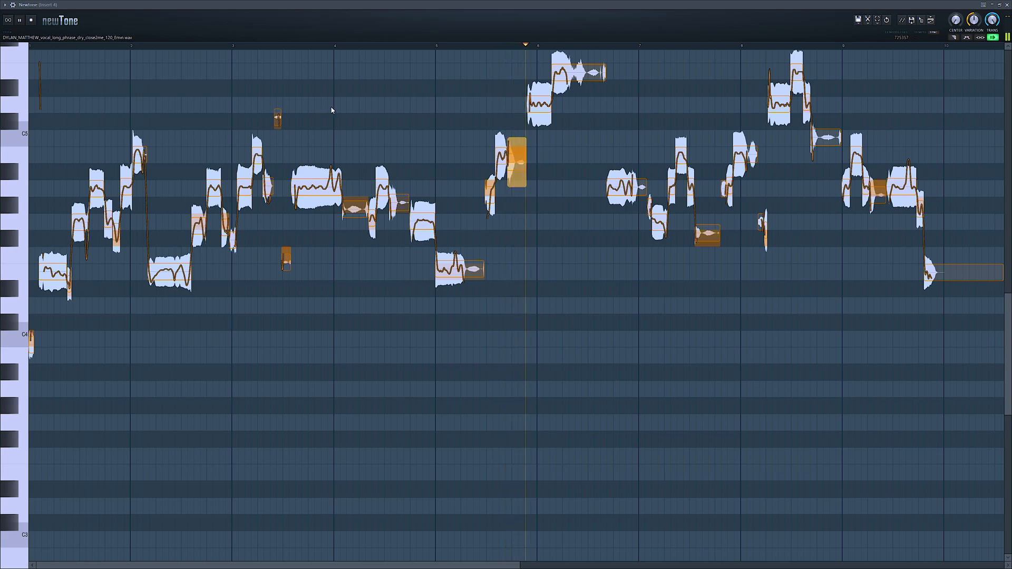
key("space")
left_click(469, 46)
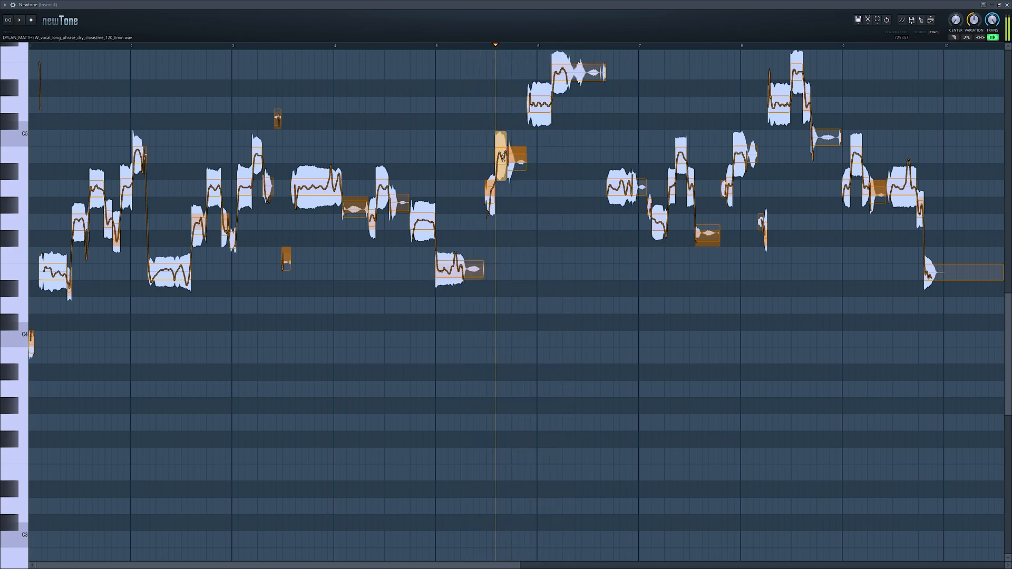
key("space")
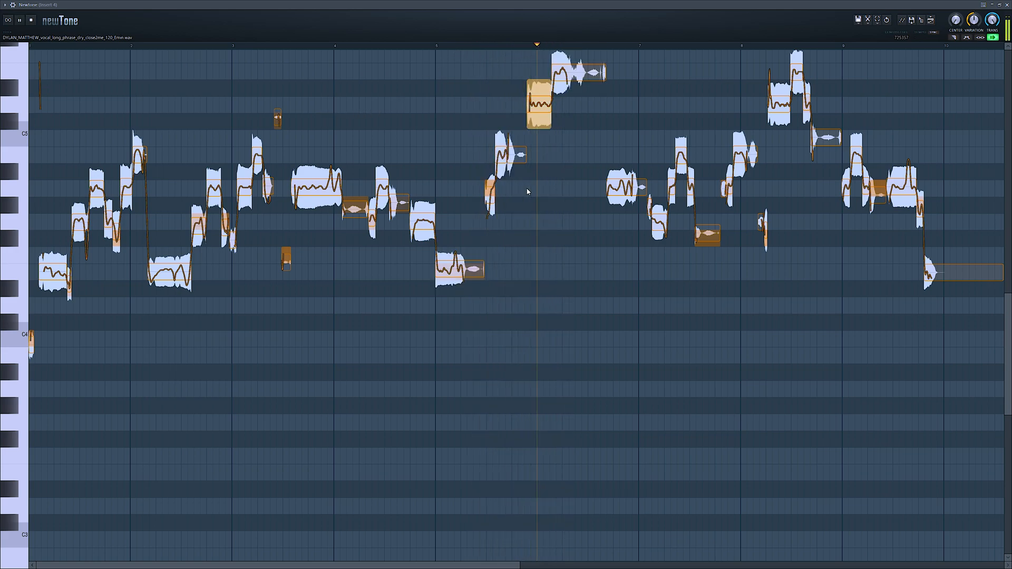
key("space")
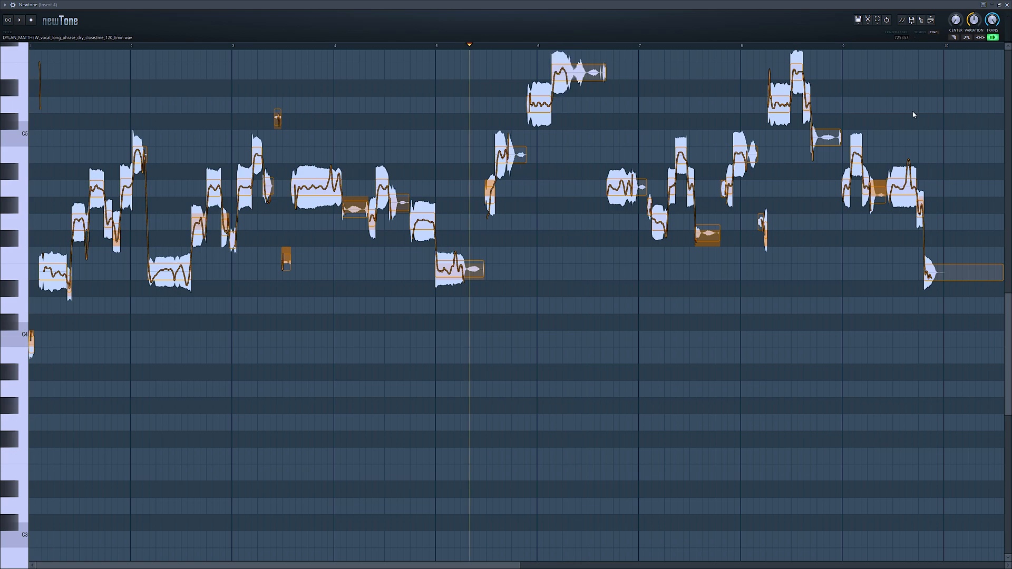
- Raise the long note at bar 6 to the same pitch as the note that follows it
mouse_move(974, 20)
left_mouse_down()
mouse_move(974, 72)
mouse_move(974, 20)
left_mouse_up()
left_click_drag(571, 79, 571, 85)
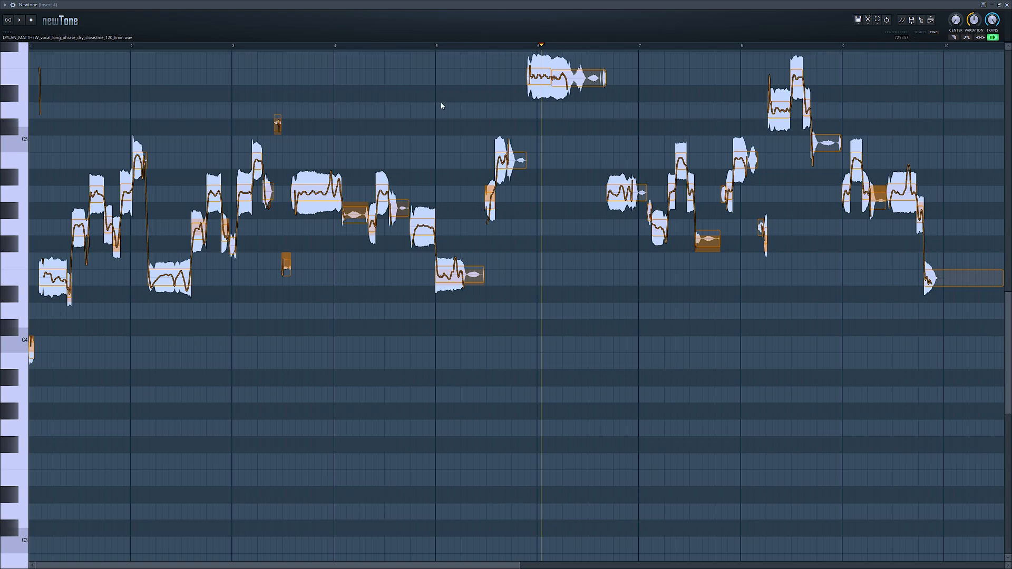
- Restore the NewTone window to a smaller size and send the edited vocal to the playlist below the original clip
left_click(1000, 5)
left_click_drag(887, 136, 399, 191)
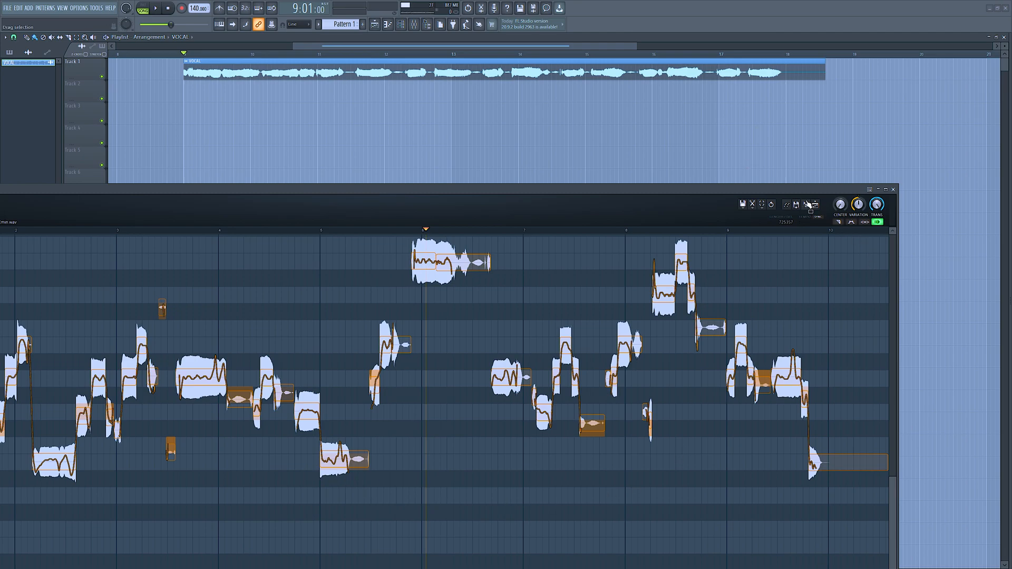
left_click_drag(809, 207, 243, 126)
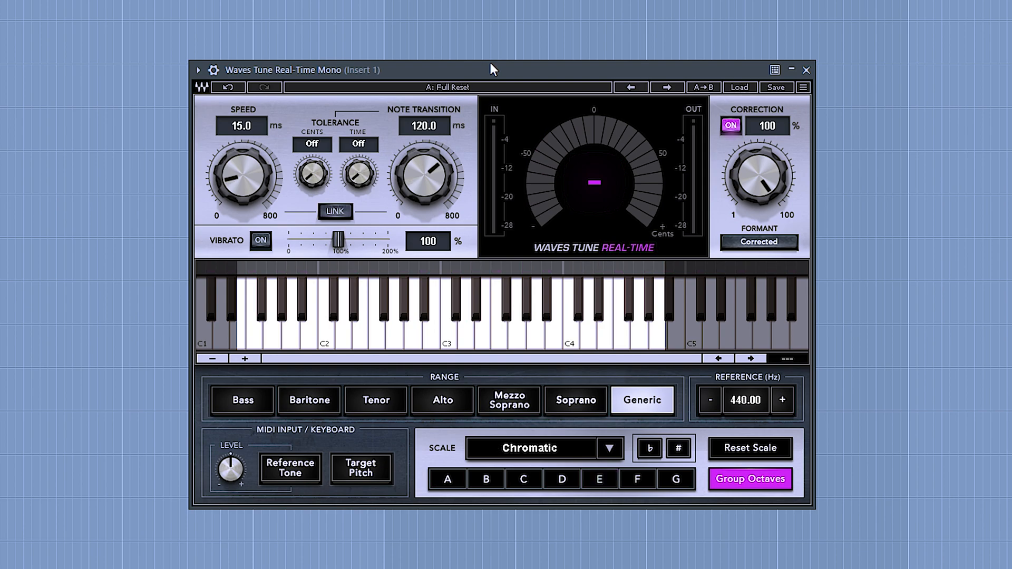
- Set the correction scale to Natural Minor with E as the root note
left_click(609, 448)
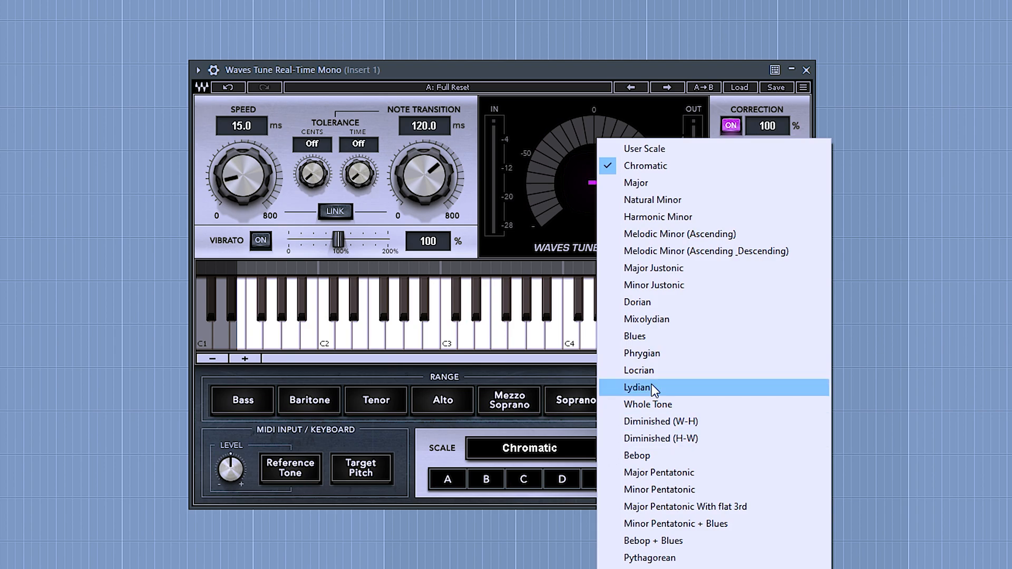
left_click(698, 206)
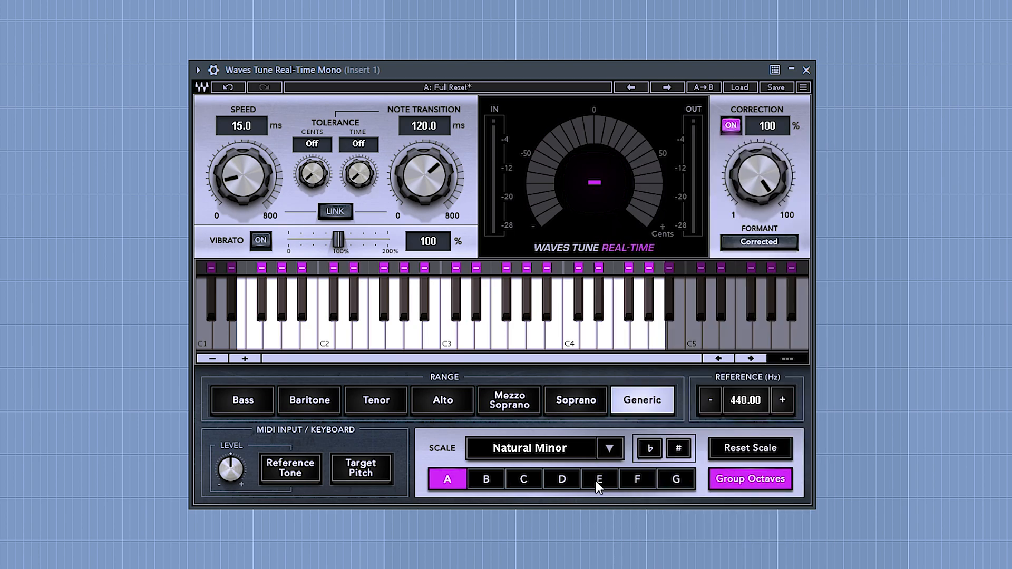
left_click(598, 481)
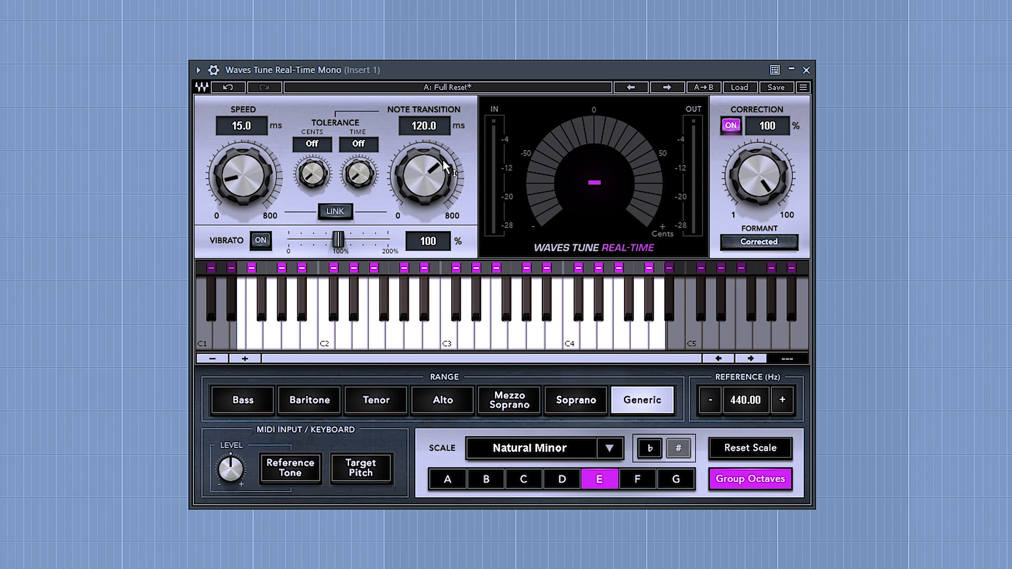
- Lower both the Speed and Note Transition times to 0.1 ms
left_click_drag(414, 170, 414, 161)
left_click_drag(254, 175, 254, 178)
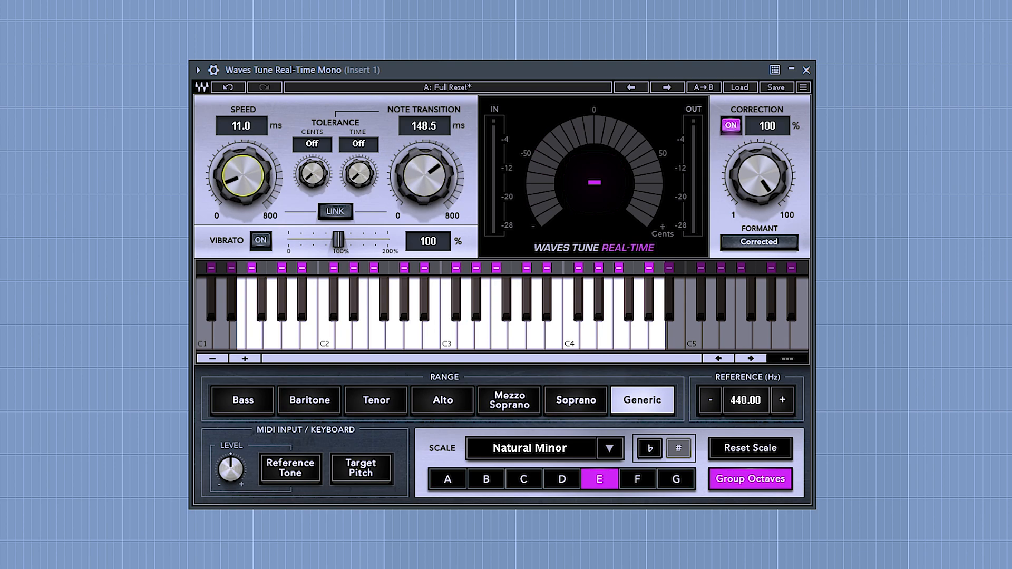
left_click_drag(405, 154, 405, 140)
left_click_drag(420, 177, 420, 237)
left_click_drag(255, 189, 255, 227)
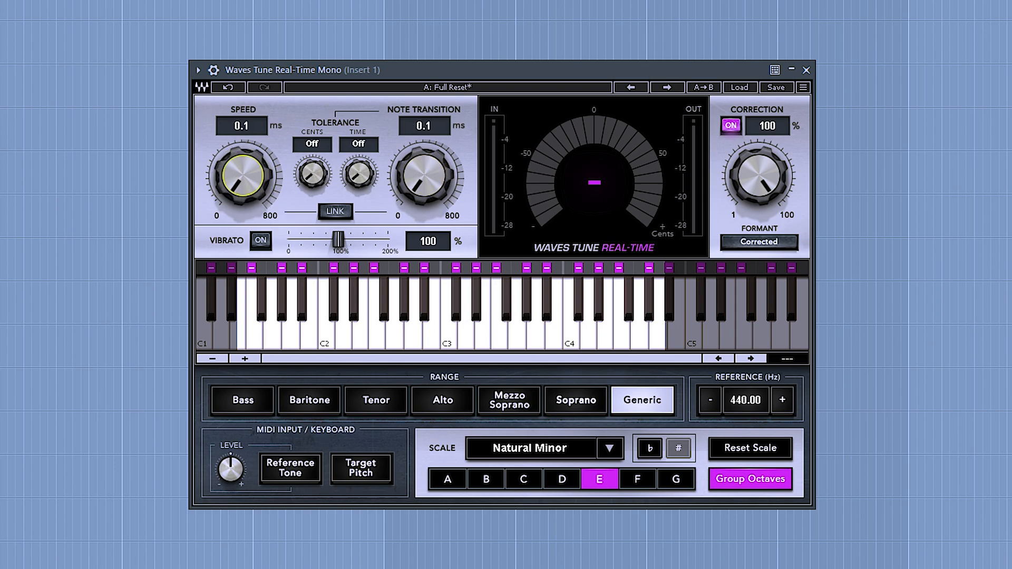
- Link Speed and Note Transition and audition the vocal with both at 10.0 ms and at 0.1 ms
left_click(343, 212)
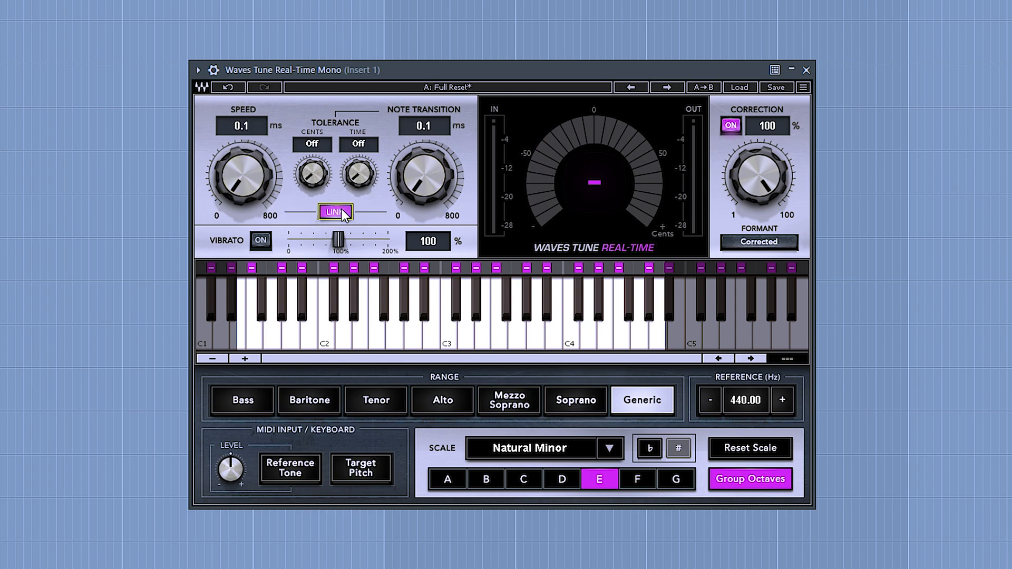
left_click_drag(258, 191, 257, 175)
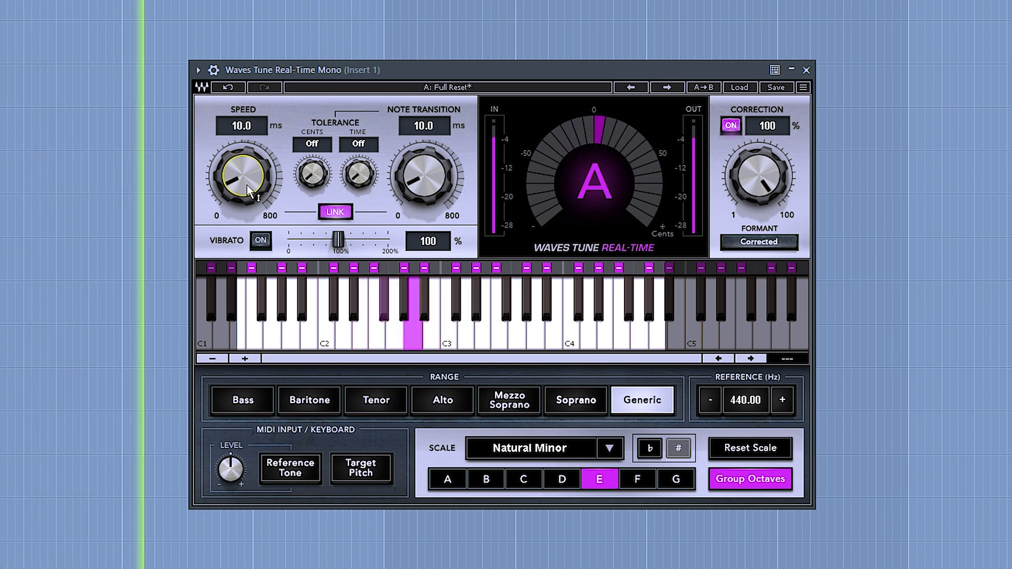
key("space")
left_click_drag(246, 186, 247, 202)
key("space")
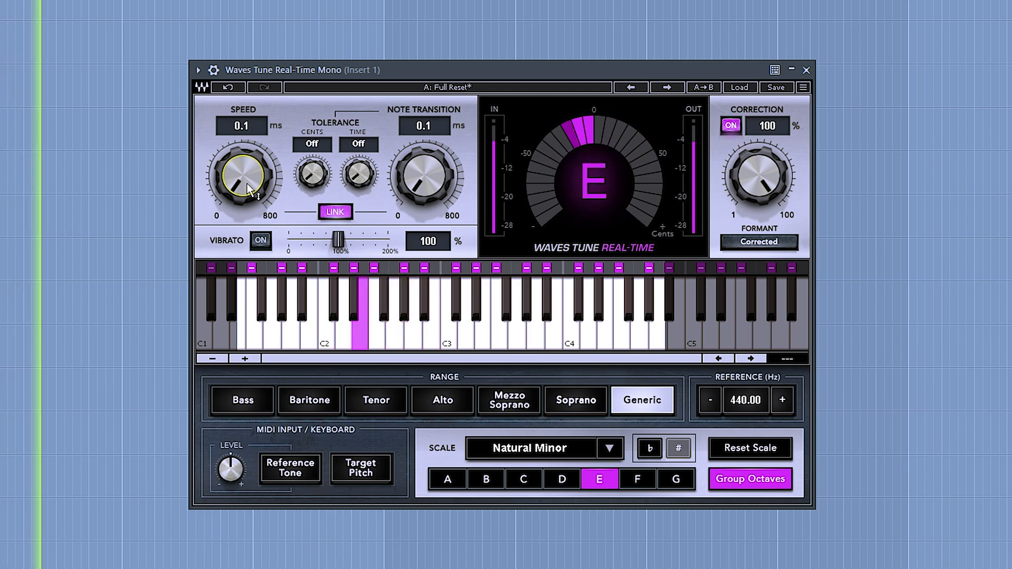
key("space")
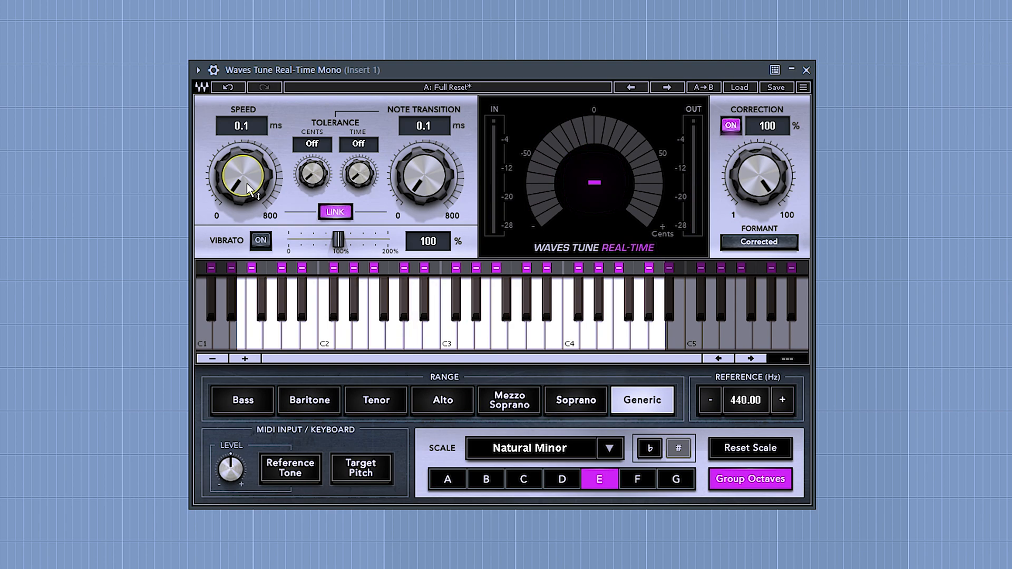
- Raise the linked Speed and Note Transition to 13.9 ms, audition the vocal, and return both to 0.1 ms
left_click_drag(246, 183, 247, 169)
key("space")
key("space")
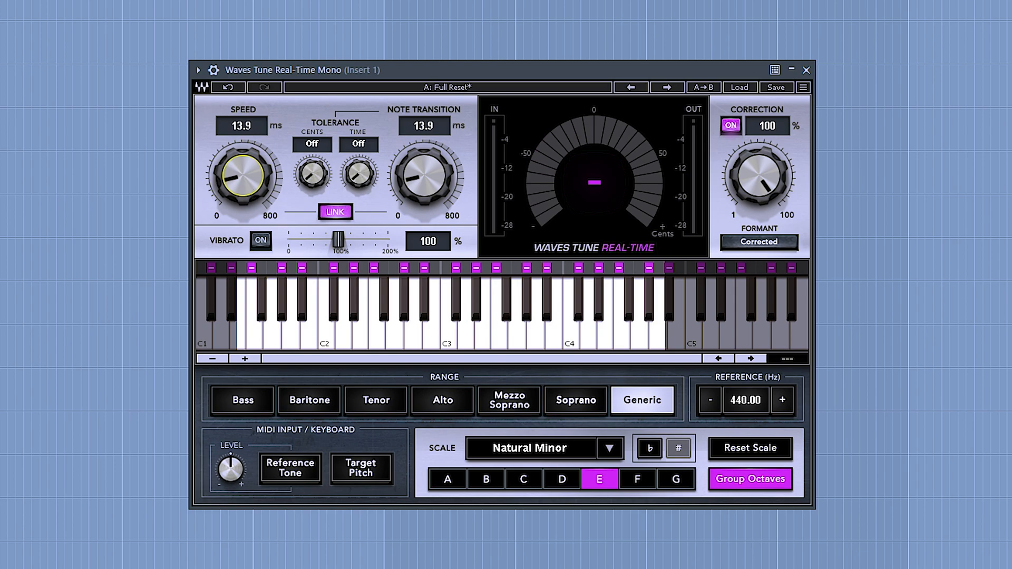
left_click_drag(247, 184, 247, 238)
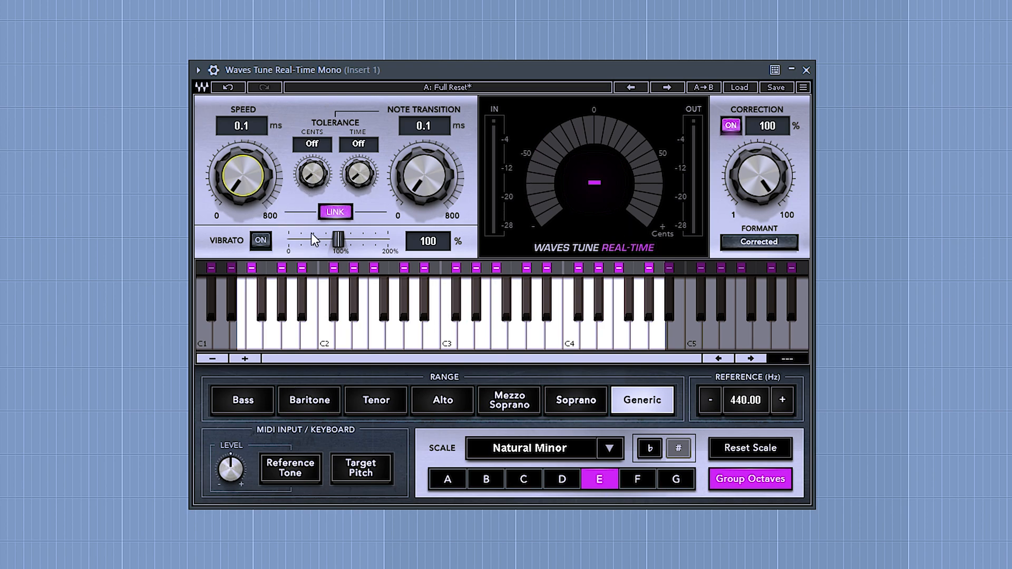
- Try the Bass vocal range, return to Generic, and widen the active keyboard range at both its low and high ends
left_click(238, 400)
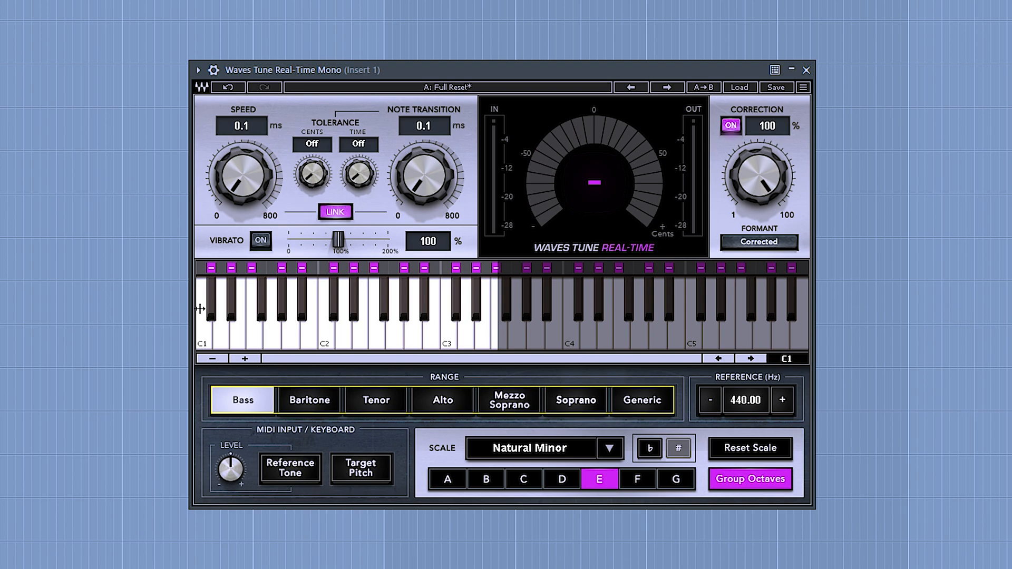
left_click(640, 404)
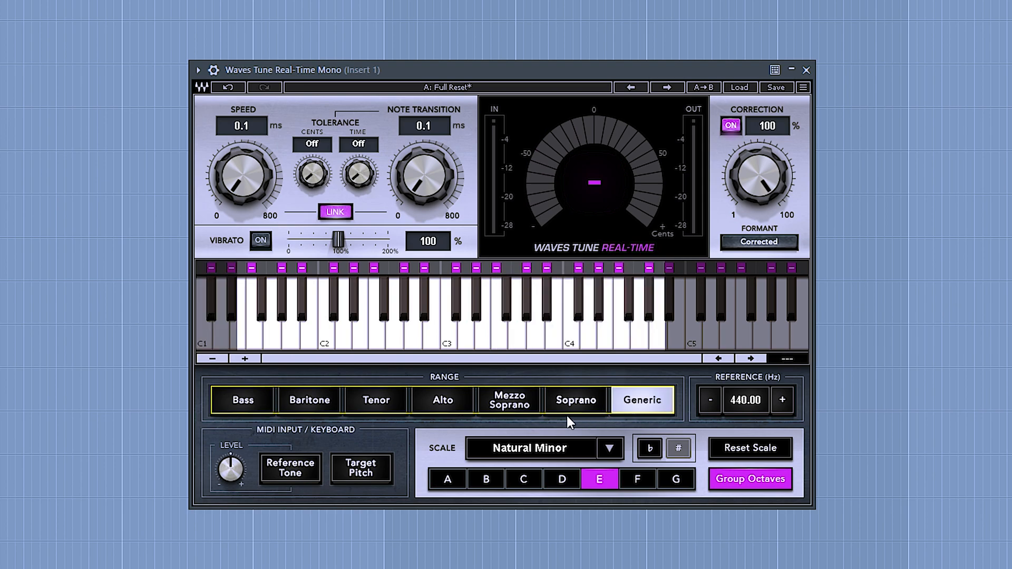
left_click_drag(236, 340, 184, 339)
left_click_drag(667, 338, 800, 338)
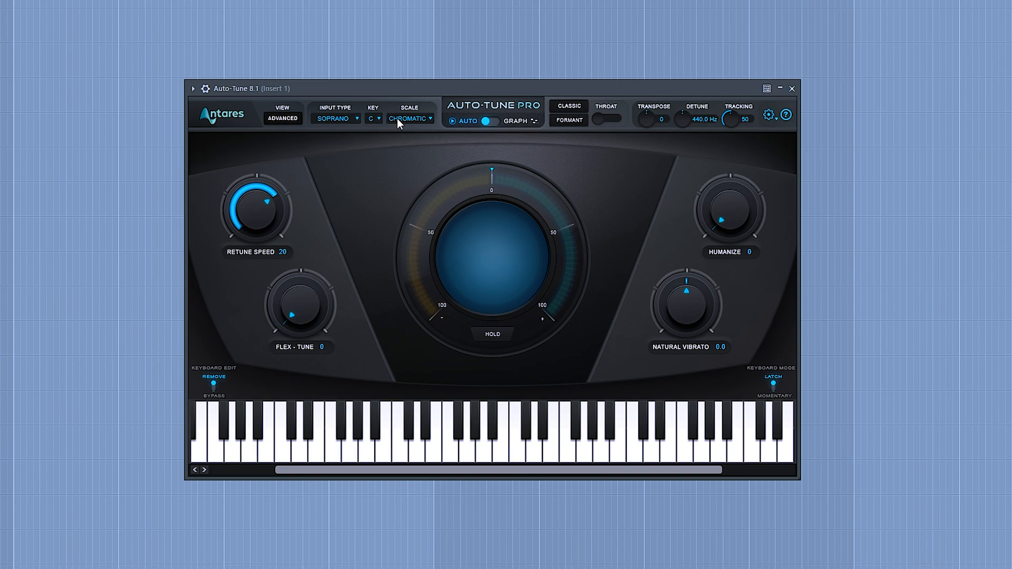
- Keep the Auto-Tune input type on Soprano and set the key to E and the scale to Minor
left_click(351, 118)
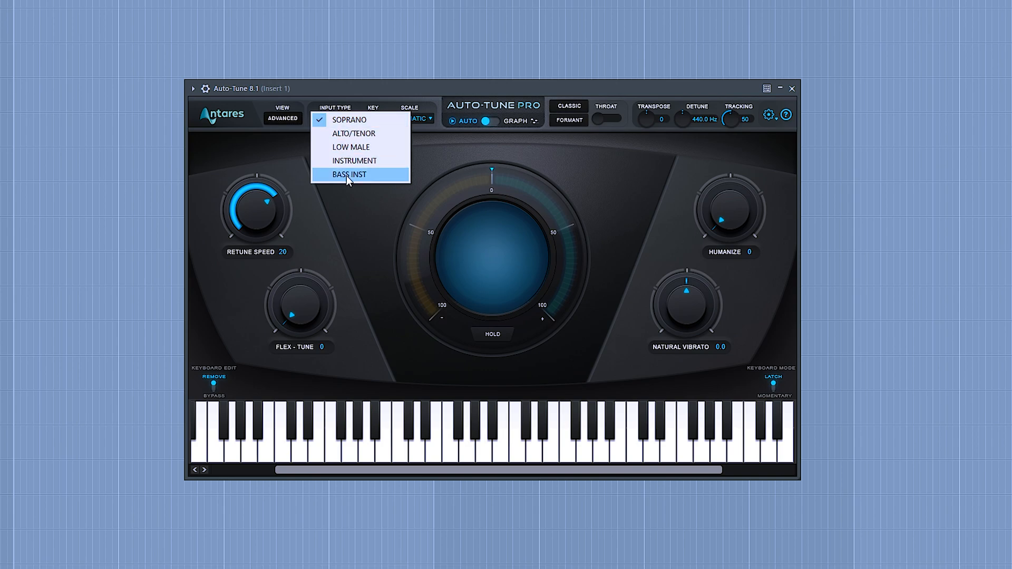
left_click(359, 121)
left_click(390, 119)
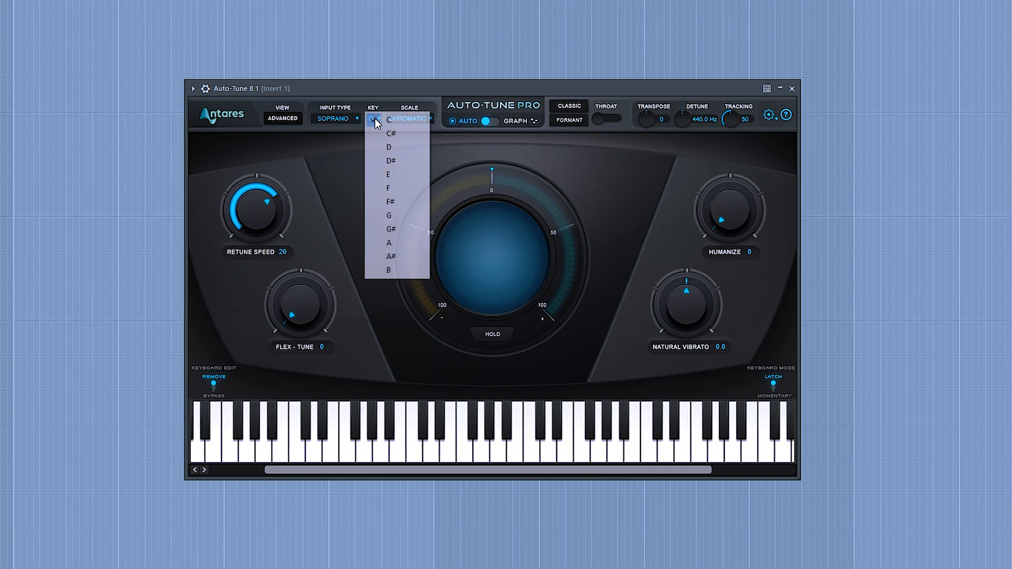
left_click(403, 176)
left_click(410, 119)
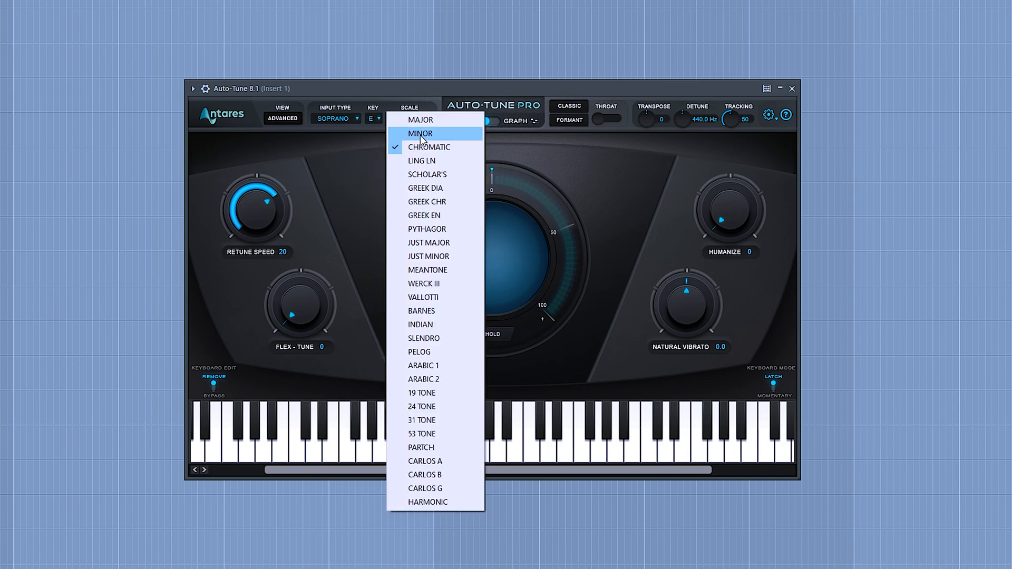
left_click(416, 135)
- Set Retune Speed to 0 and audition the vocal
left_click_drag(257, 214, 251, 167)
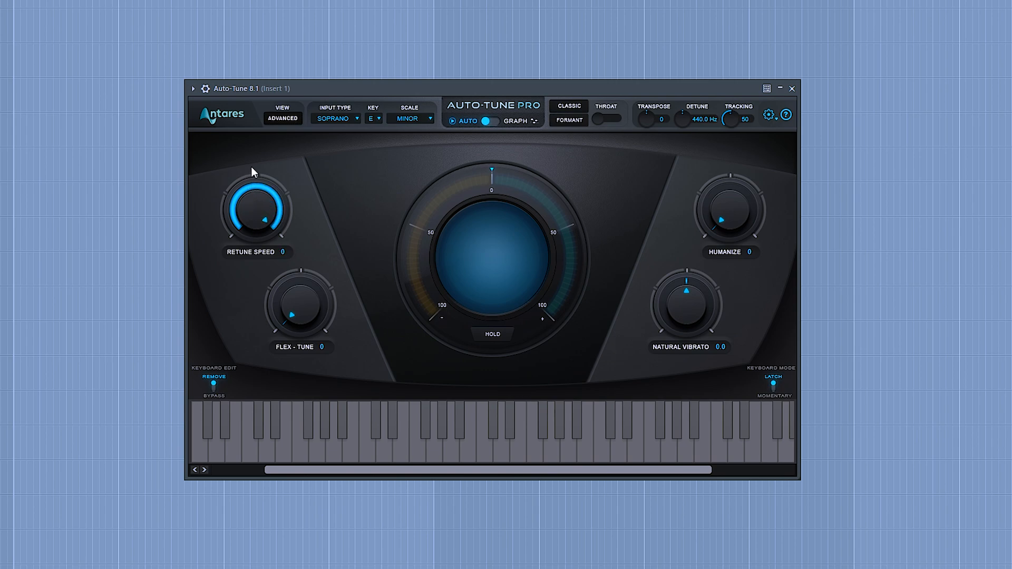
left_click_drag(276, 92, 253, 92)
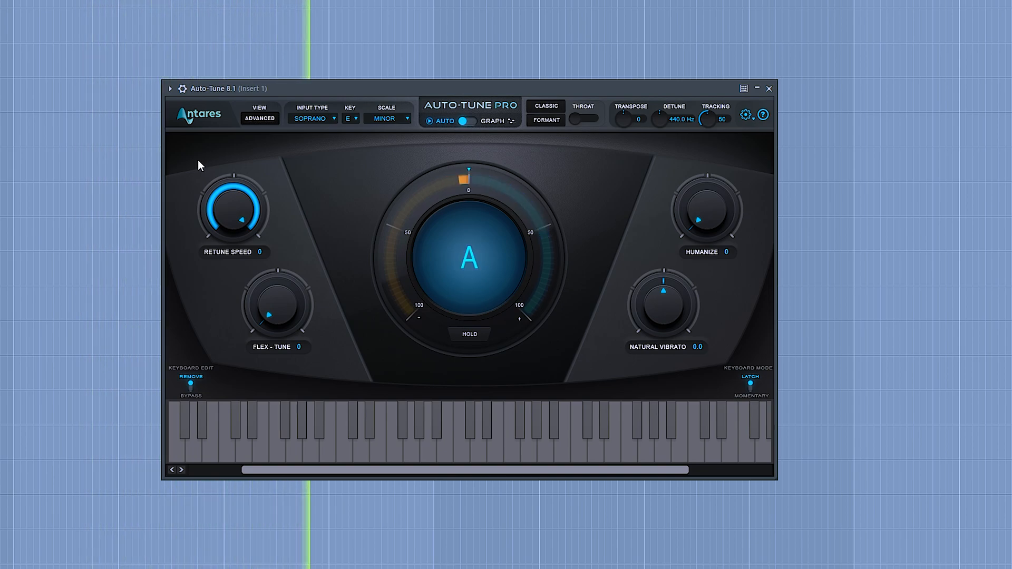
key("space")
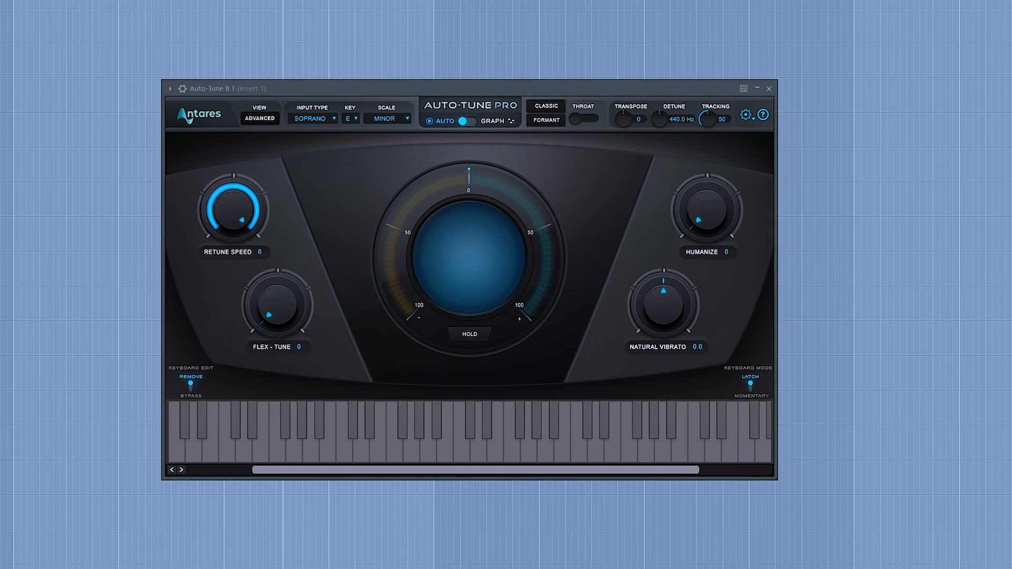
key("space")
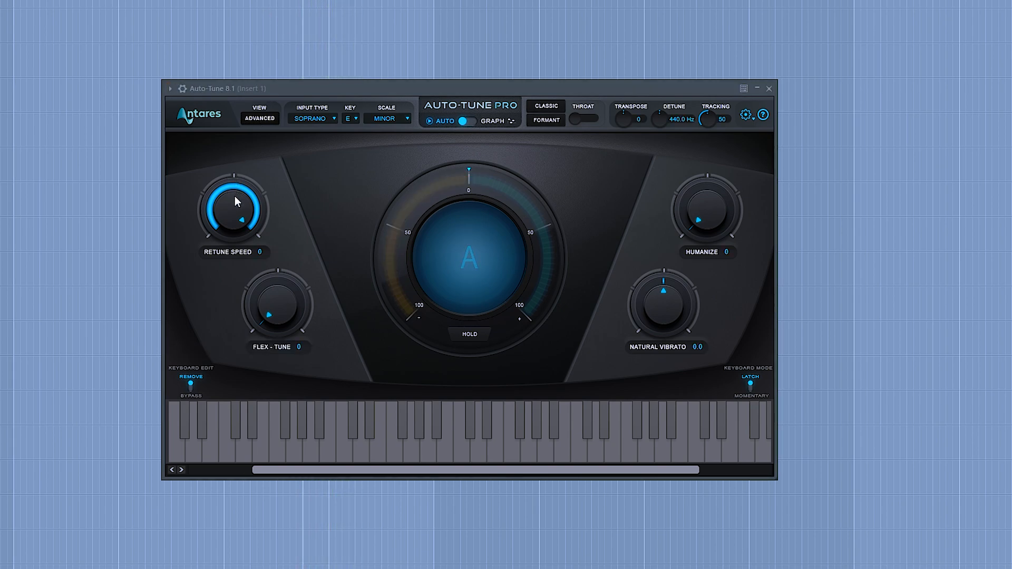
key("space")
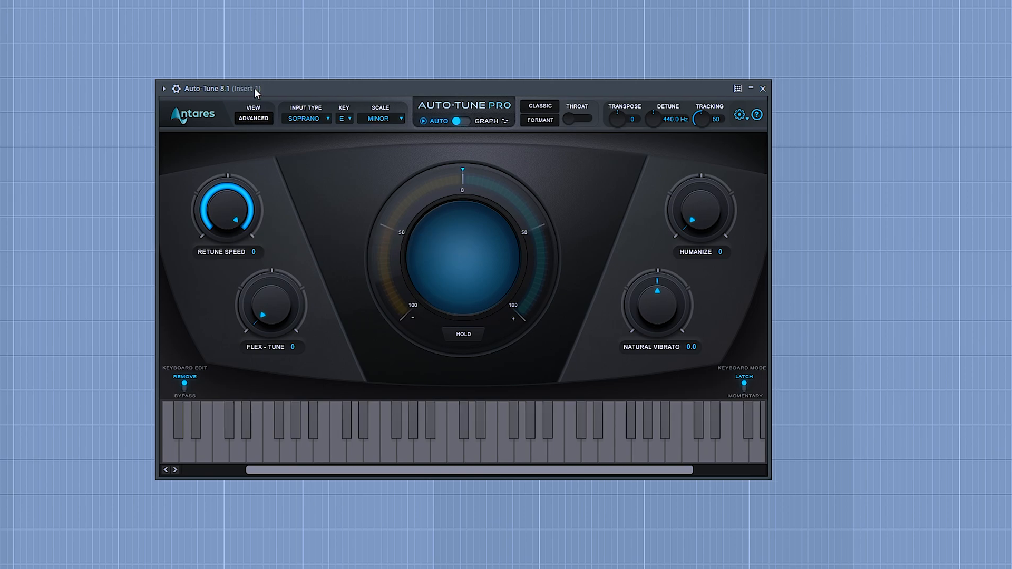
- Audition the vocal with Retune Speed set to 12, repositioning the Auto-Tune window
key("space")
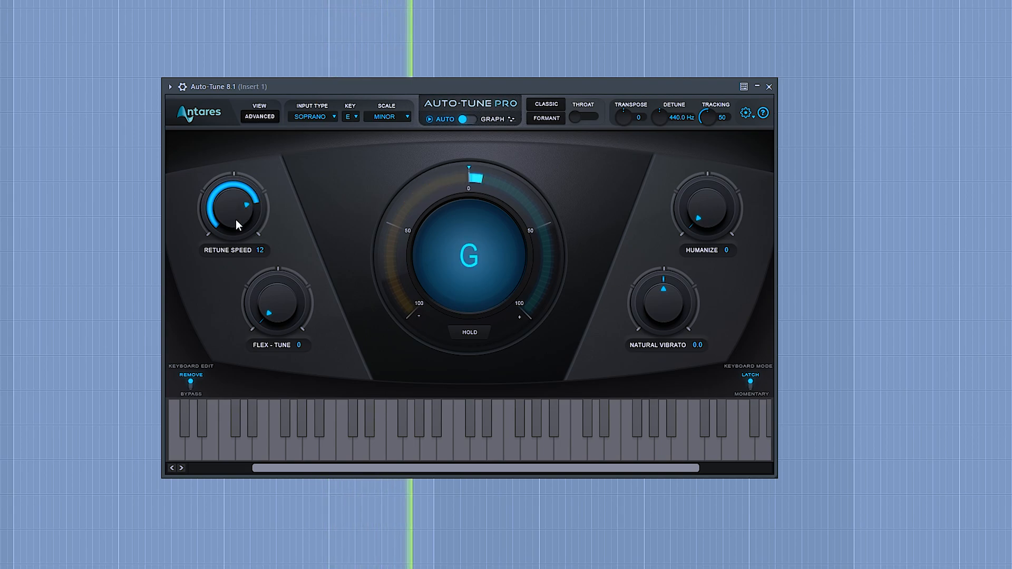
left_click_drag(305, 86, 276, 84)
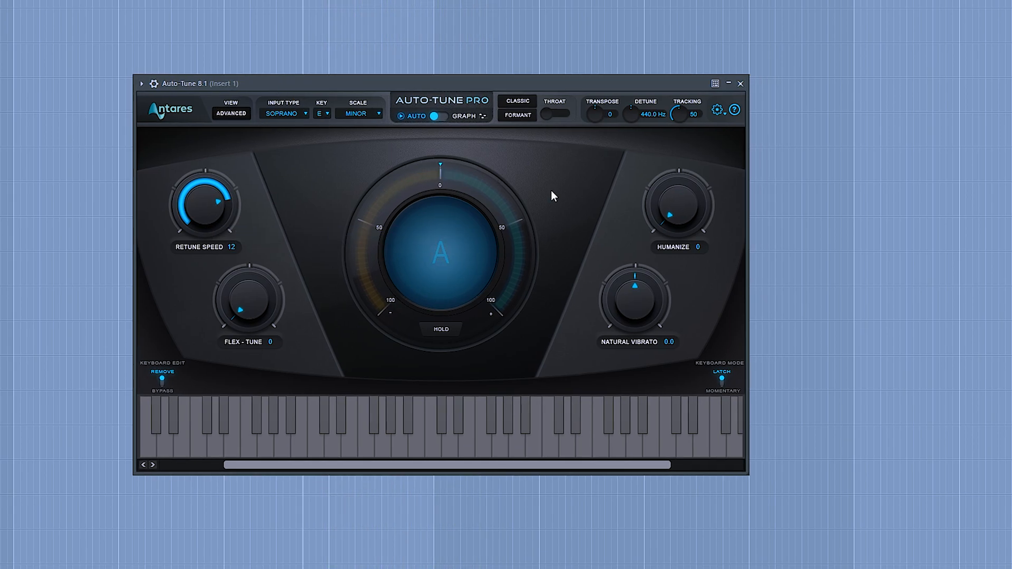
left_click_drag(679, 226, 296, 289)
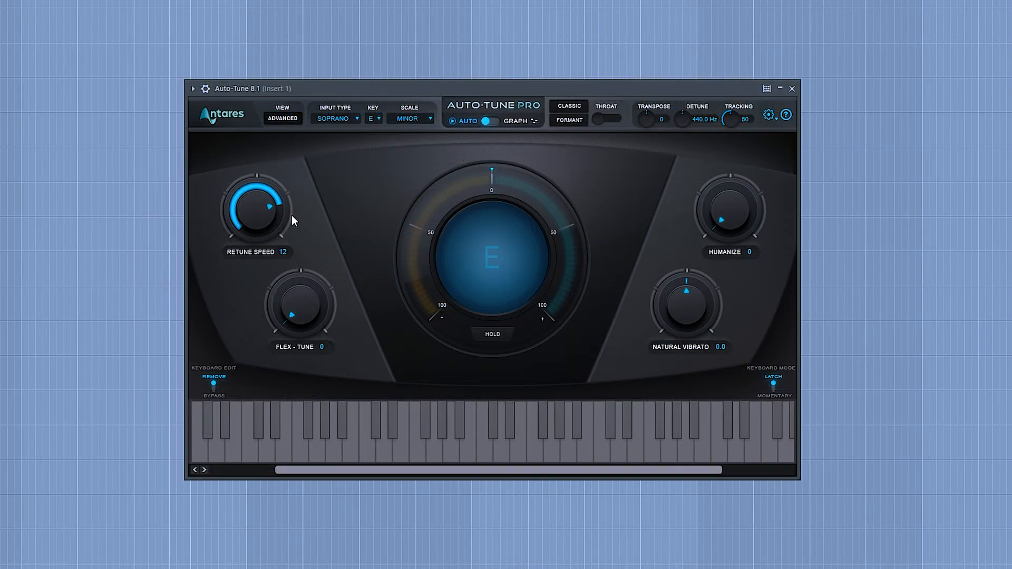
- Set Retune Speed to 0 and Flex-Tune to 28, and play the vocal with these settings
left_click_drag(292, 215, 254, 169)
left_click_drag(293, 309, 295, 259)
key("space")
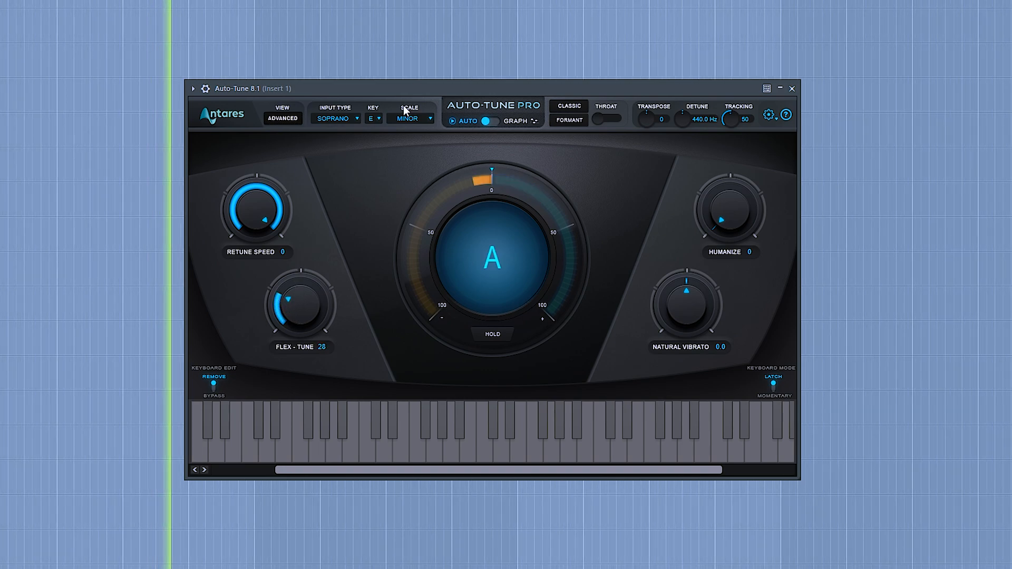
- Audition the vocal while varying Flex-Tune through 83, 89, 75 and 66
left_click_drag(310, 308, 299, 273)
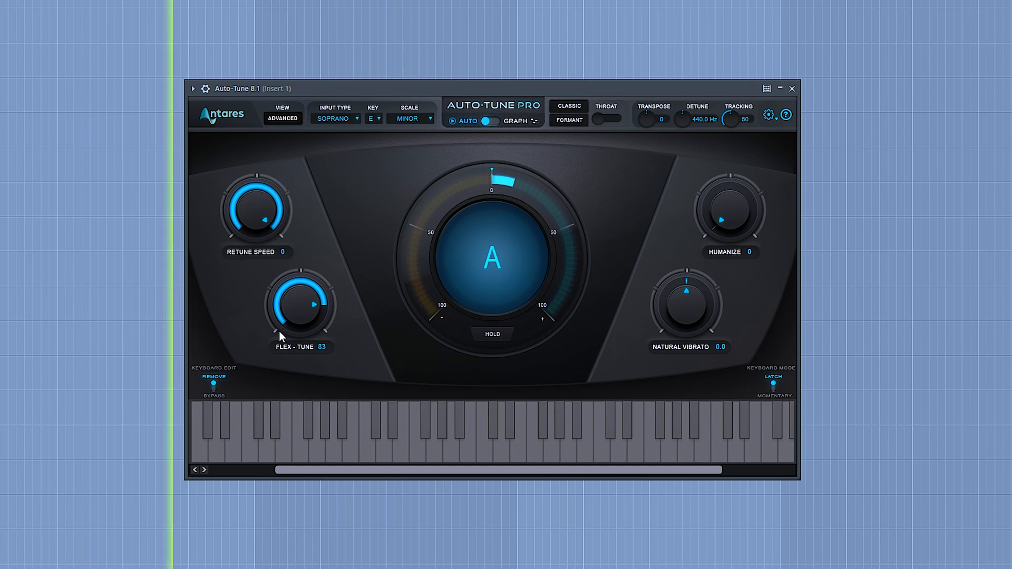
left_click_drag(289, 324, 288, 321)
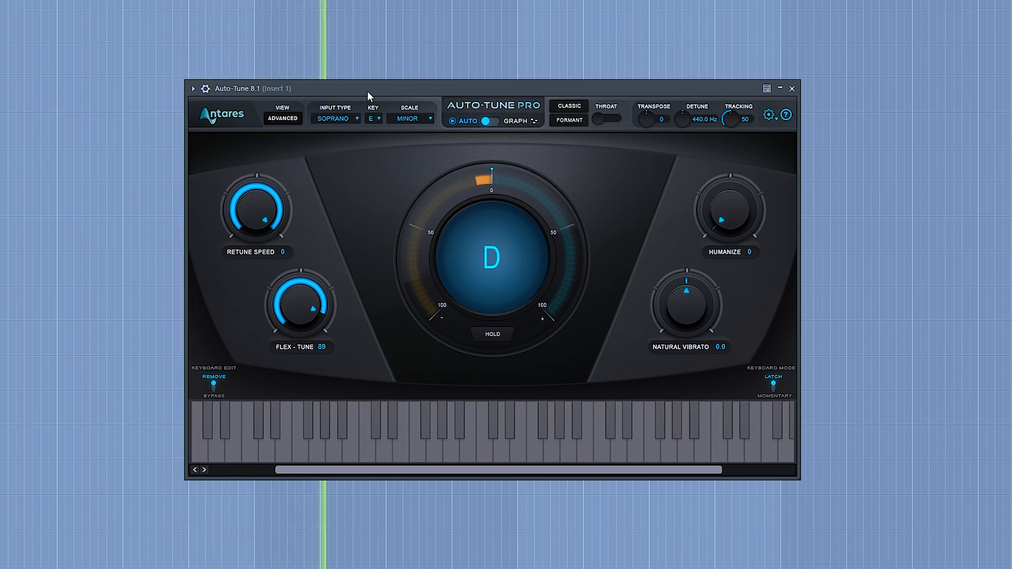
key("space")
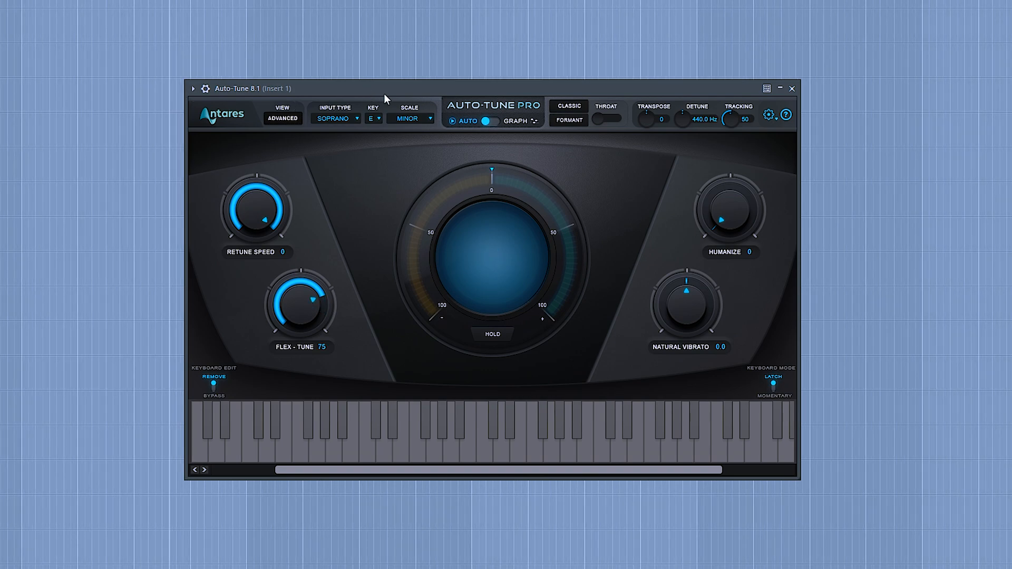
key("space")
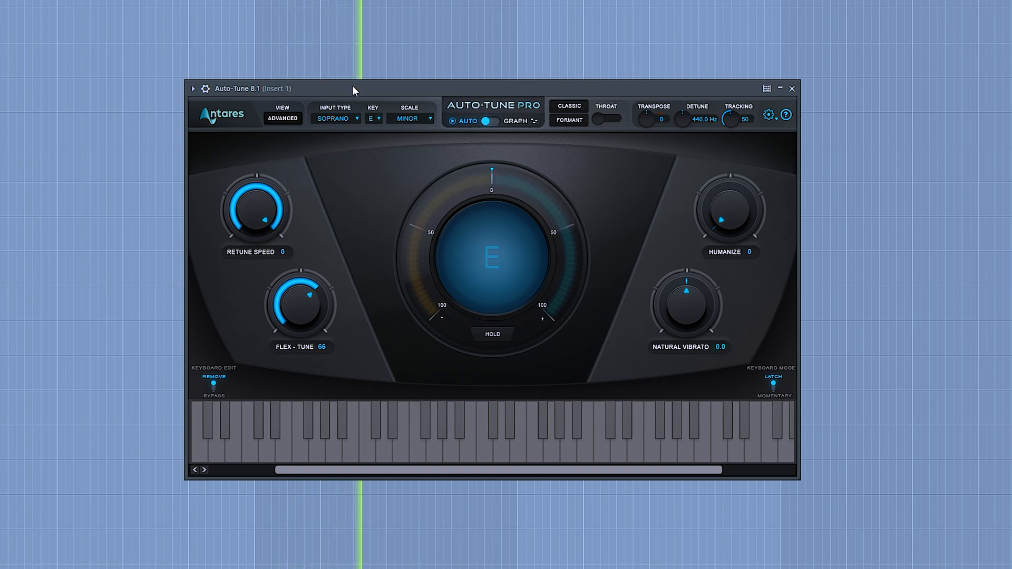
key("space")
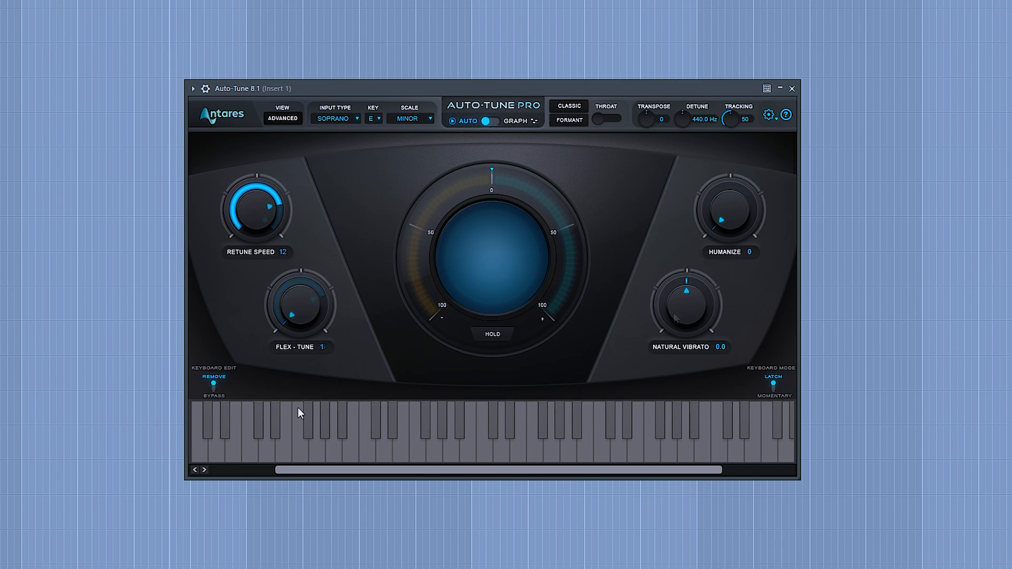
- Set Retune Speed to 12 and Flex-Tune to 11, and switch the advanced view on and off
left_click_drag(259, 226, 263, 206)
mouse_move(294, 316)
left_mouse_down()
mouse_move(295, 299)
mouse_move(292, 310)
left_mouse_up()
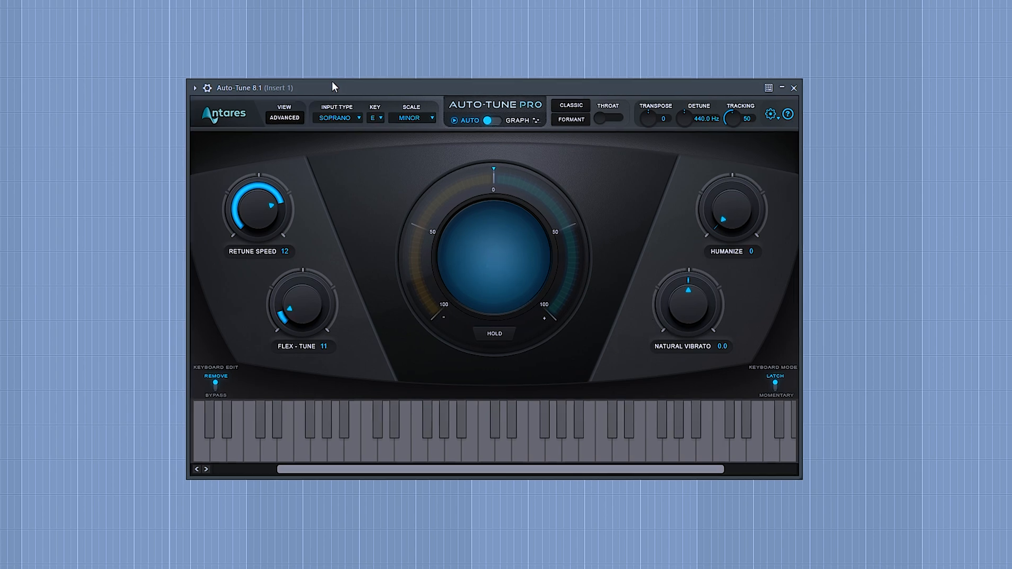
left_click(284, 120)
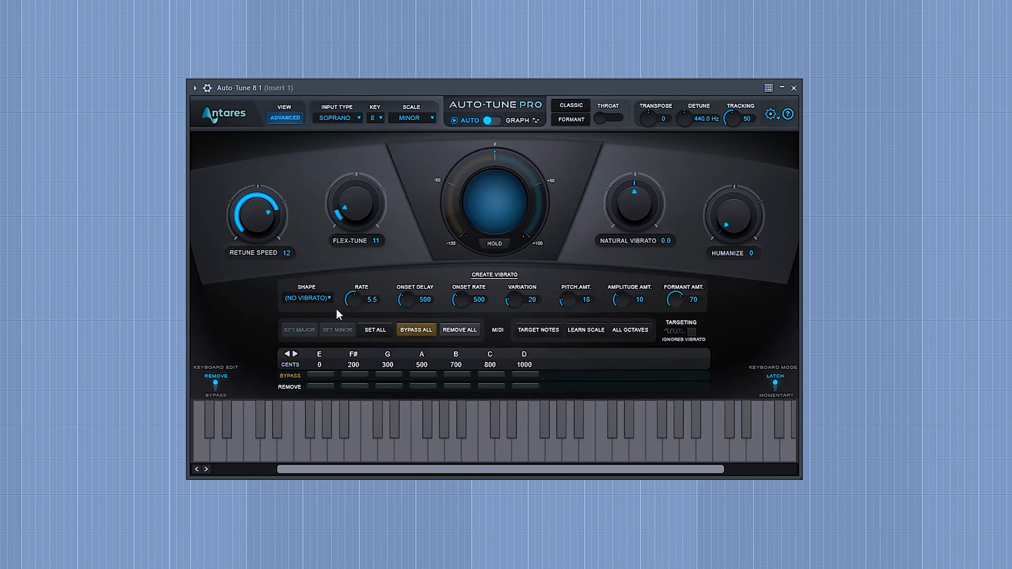
left_click(289, 116)
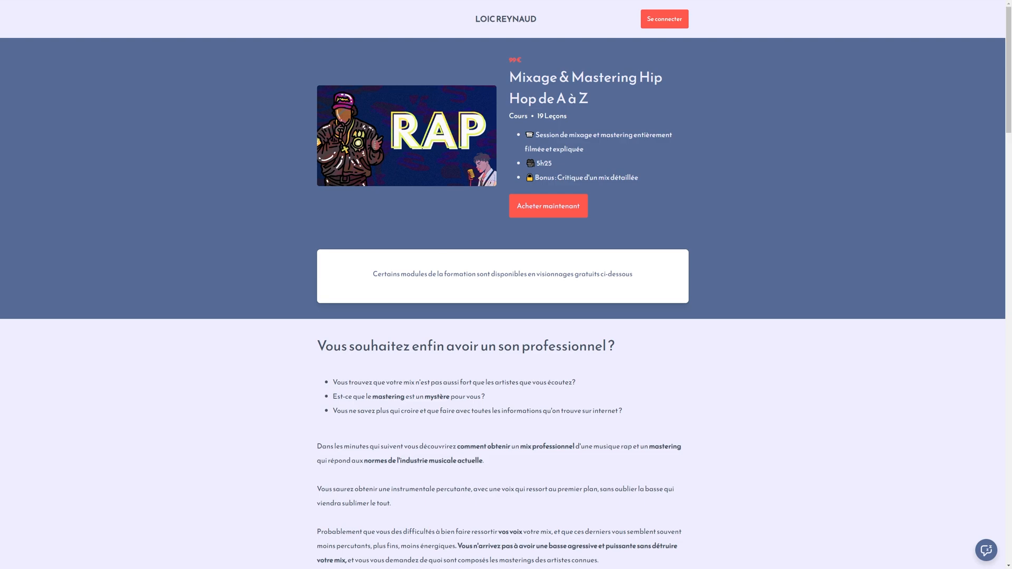
- Look through the description and lesson programme on the Mixage & Mastering Hip Hop course web page, and return to its beginning
scroll(506, 285, "down", 10)
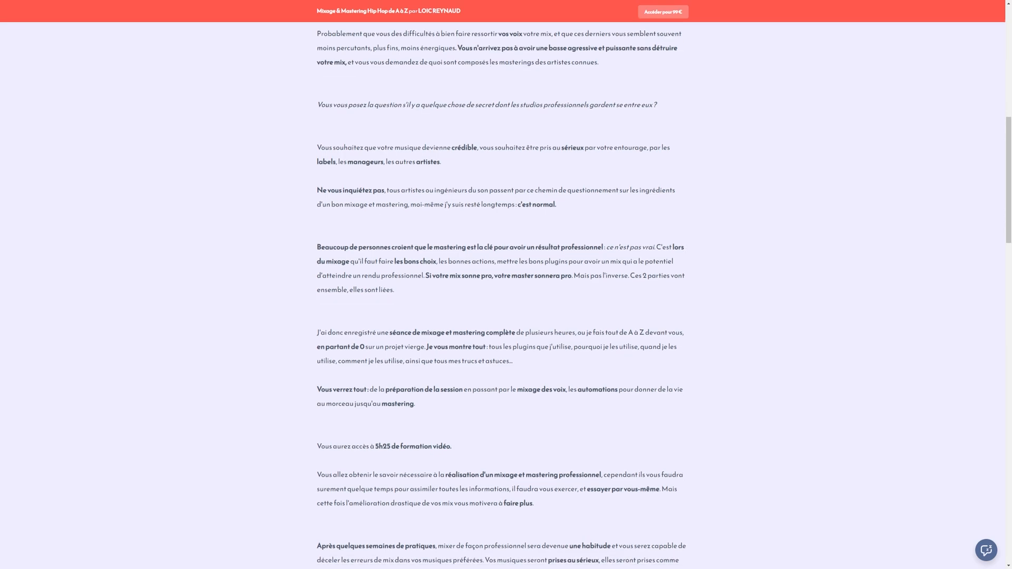
scroll(506, 285, "down", 10)
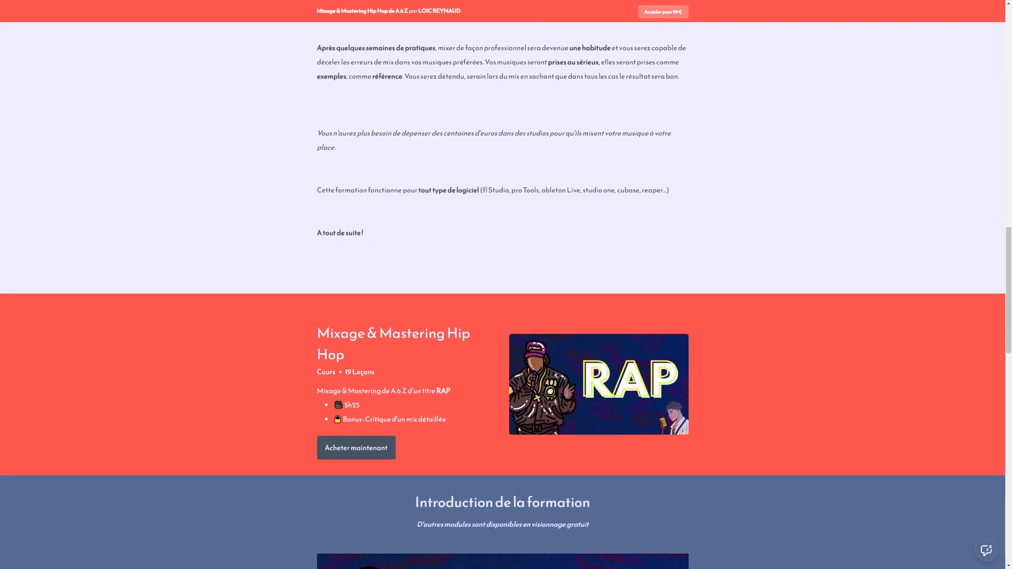
scroll(498, 190, "down", 10)
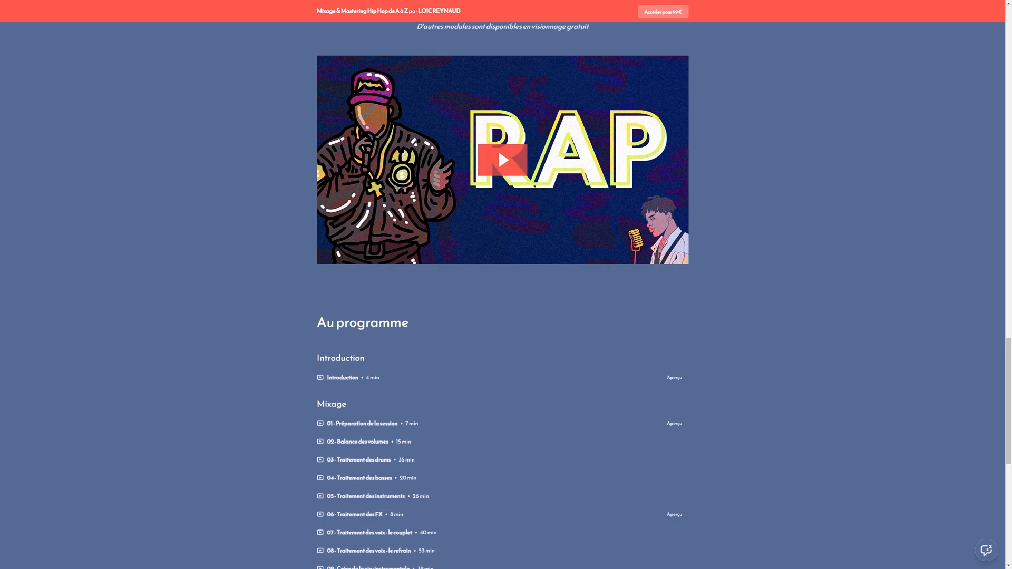
scroll(497, 148, "down", 10)
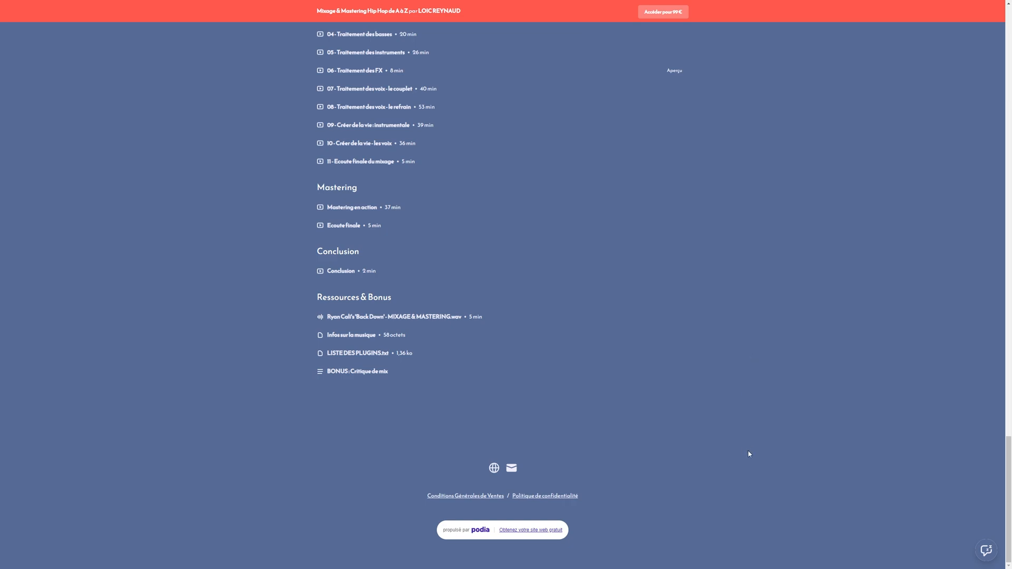
scroll(749, 454, "up", 20)
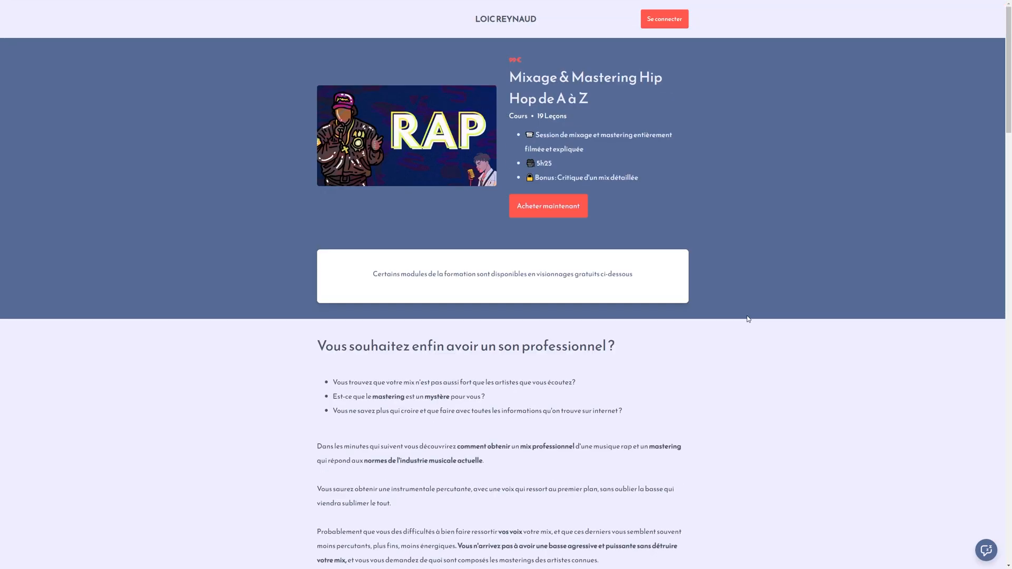